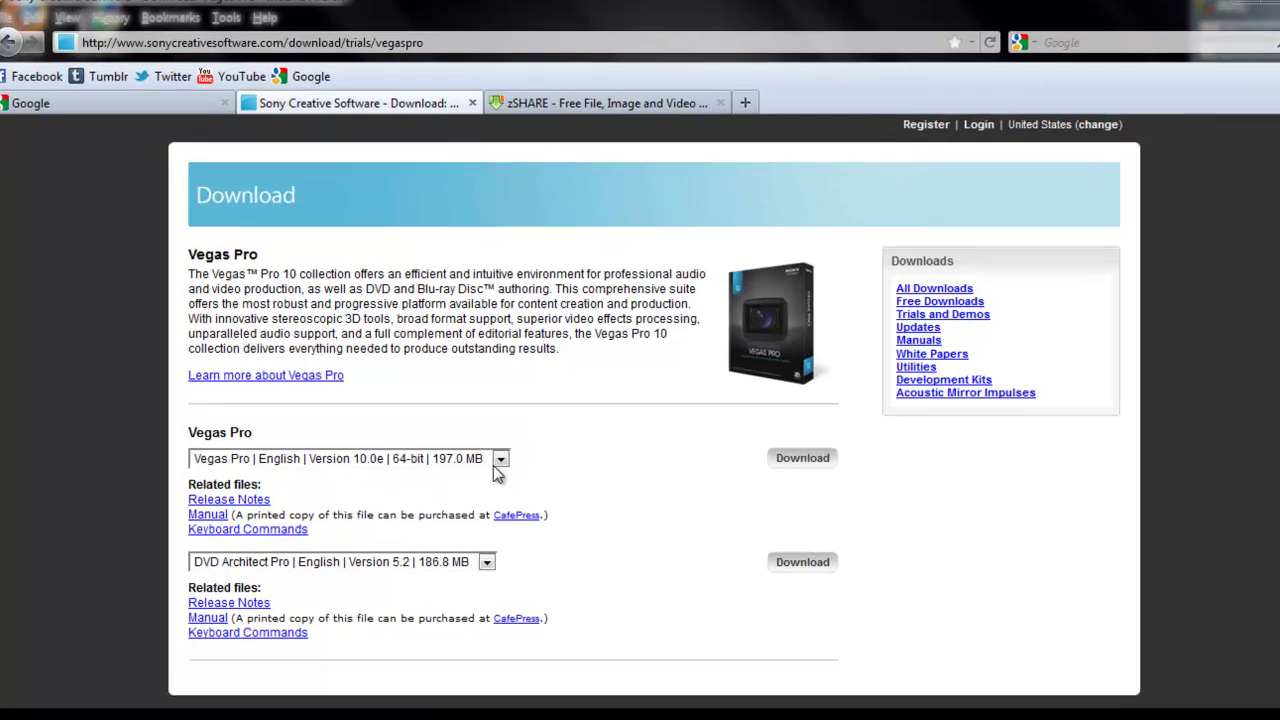
Step: Keep English 64-bit Vegas Pro 10.0e selected in the download version list
click(485, 467)
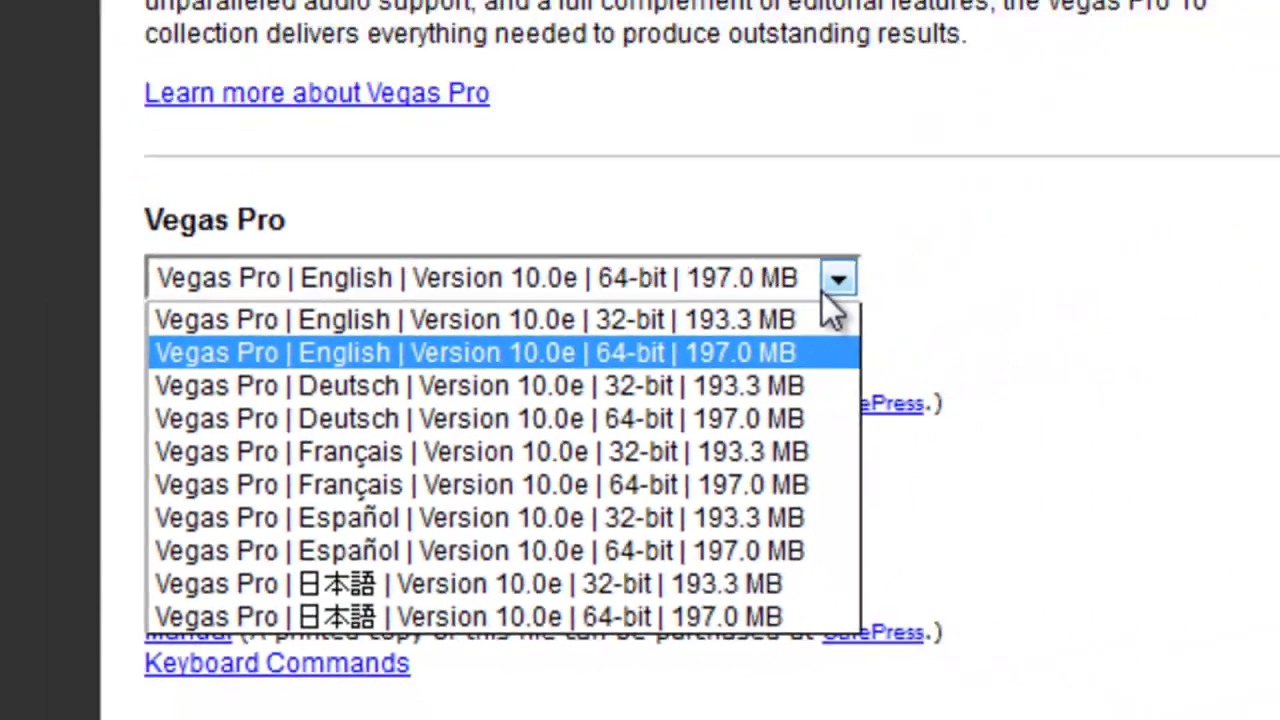
click(484, 470)
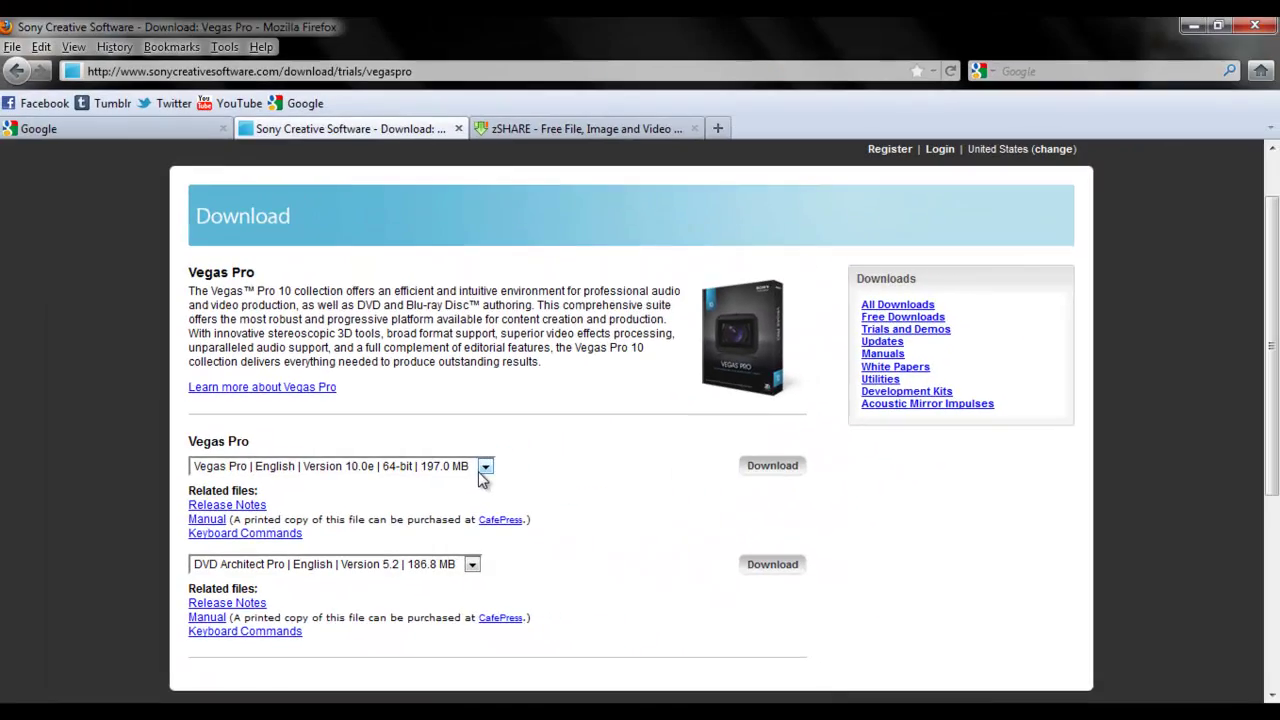
Step: Switch to the zShare Keygen.exe page, then minimize Firefox to reveal the desktop
click(560, 129)
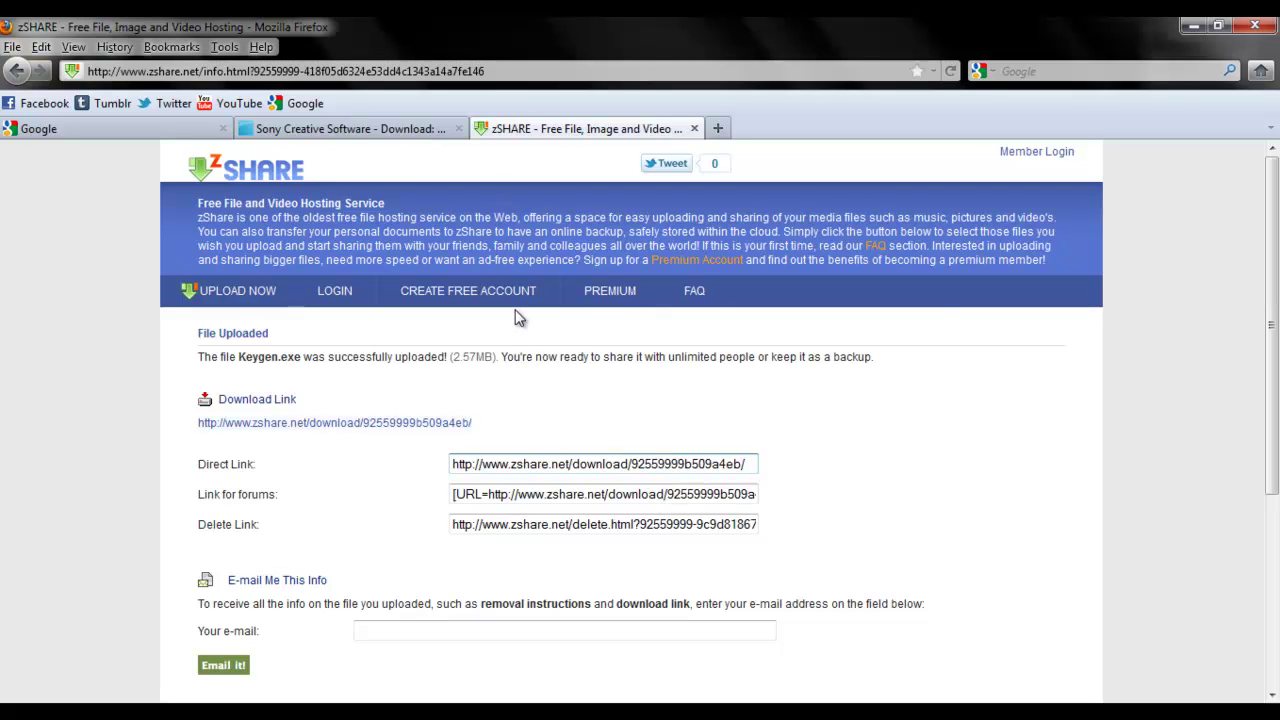
click(1193, 26)
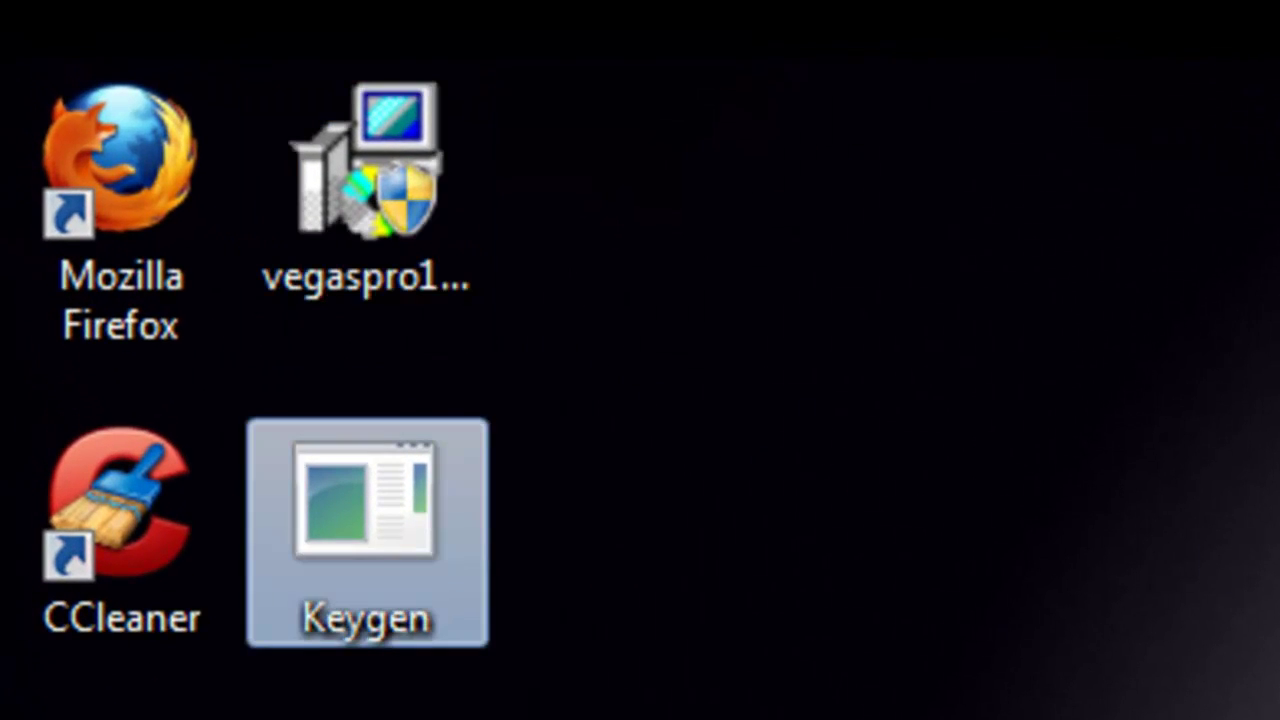
Step: Run the vegaspro installer, accept the license, and install Vegas Pro 10.0e to the default folder
mouse_move(1138, 718)
mouse_down()
mouse_move(497, 265)
mouse_move(457, 251)
mouse_up()
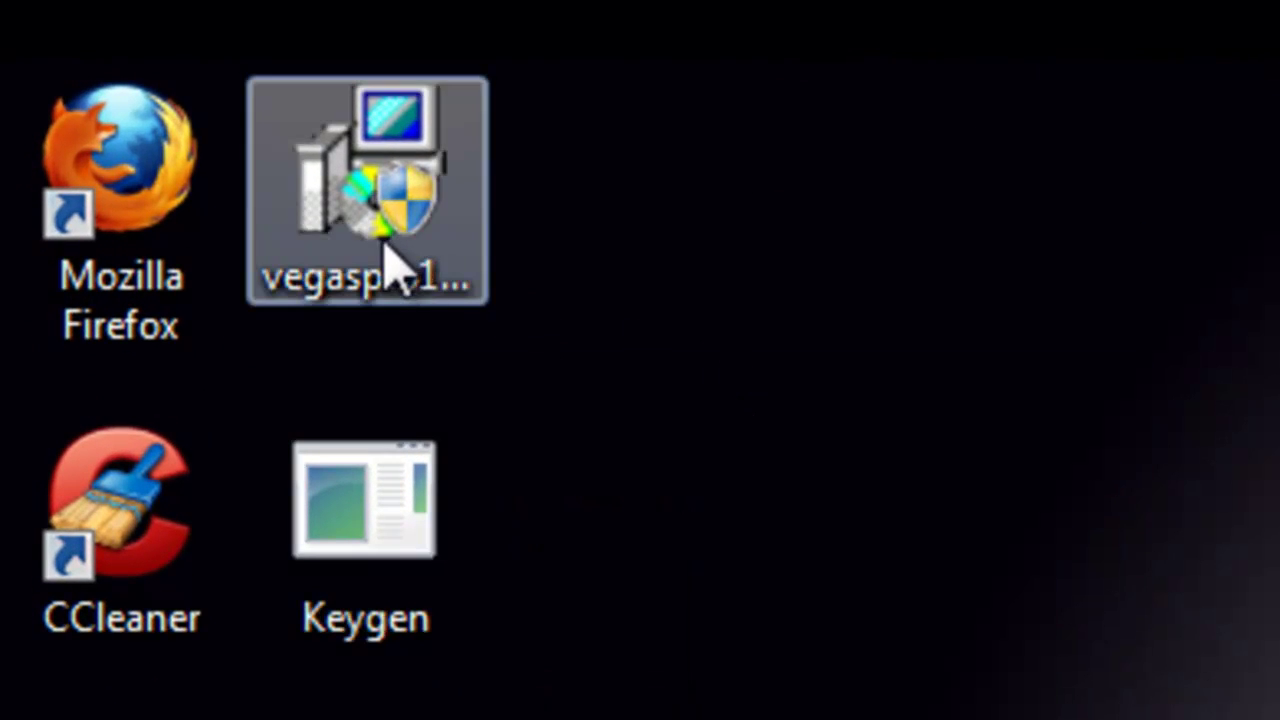
double_click(450, 272)
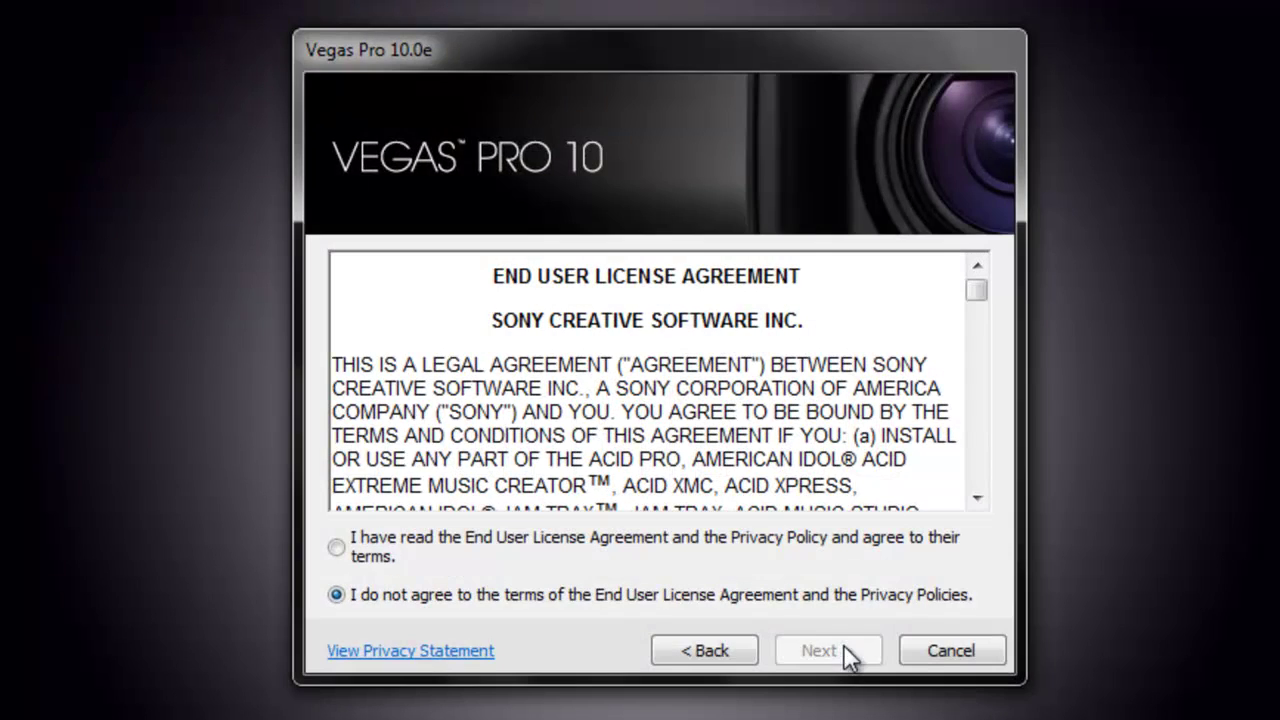
click(578, 549)
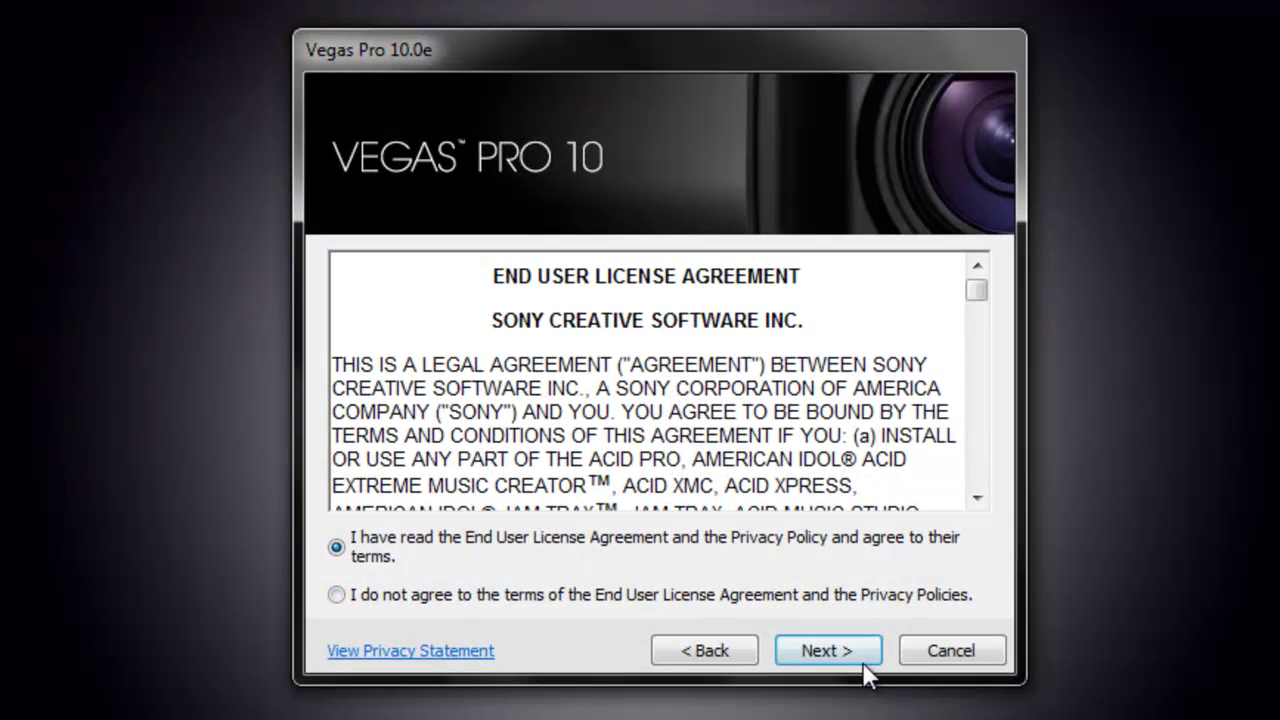
click(861, 660)
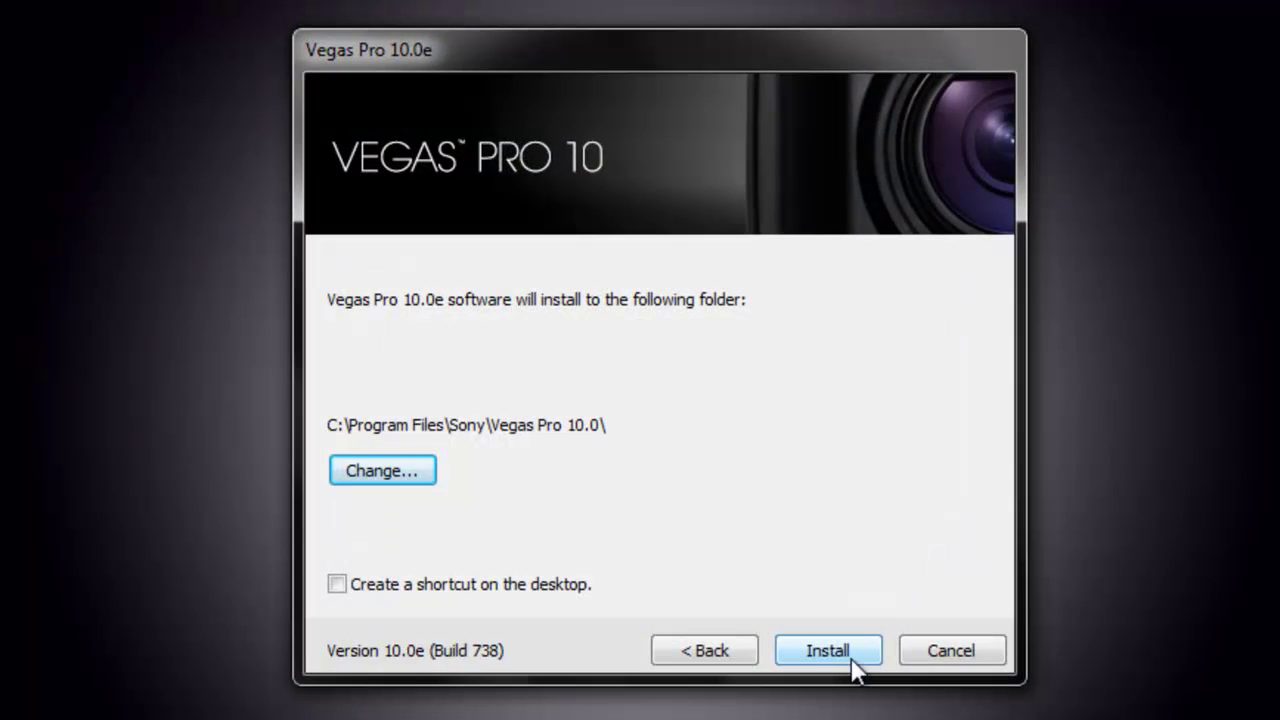
click(852, 655)
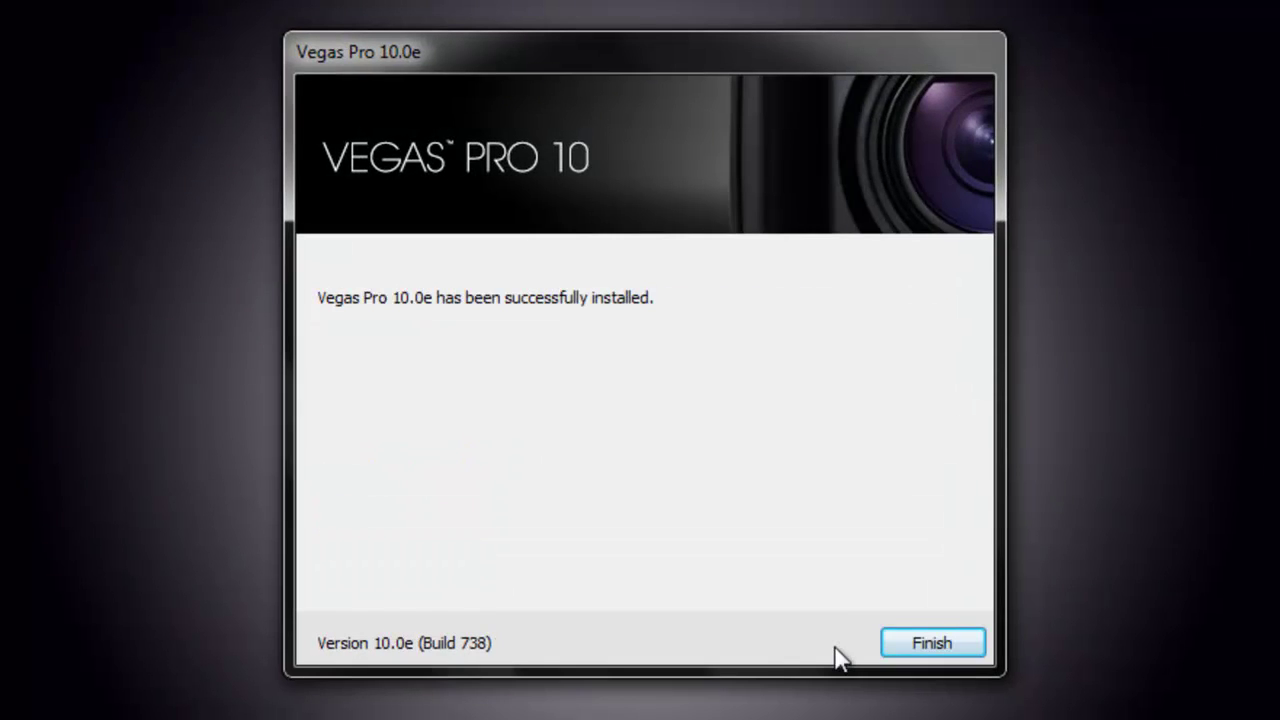
click(940, 650)
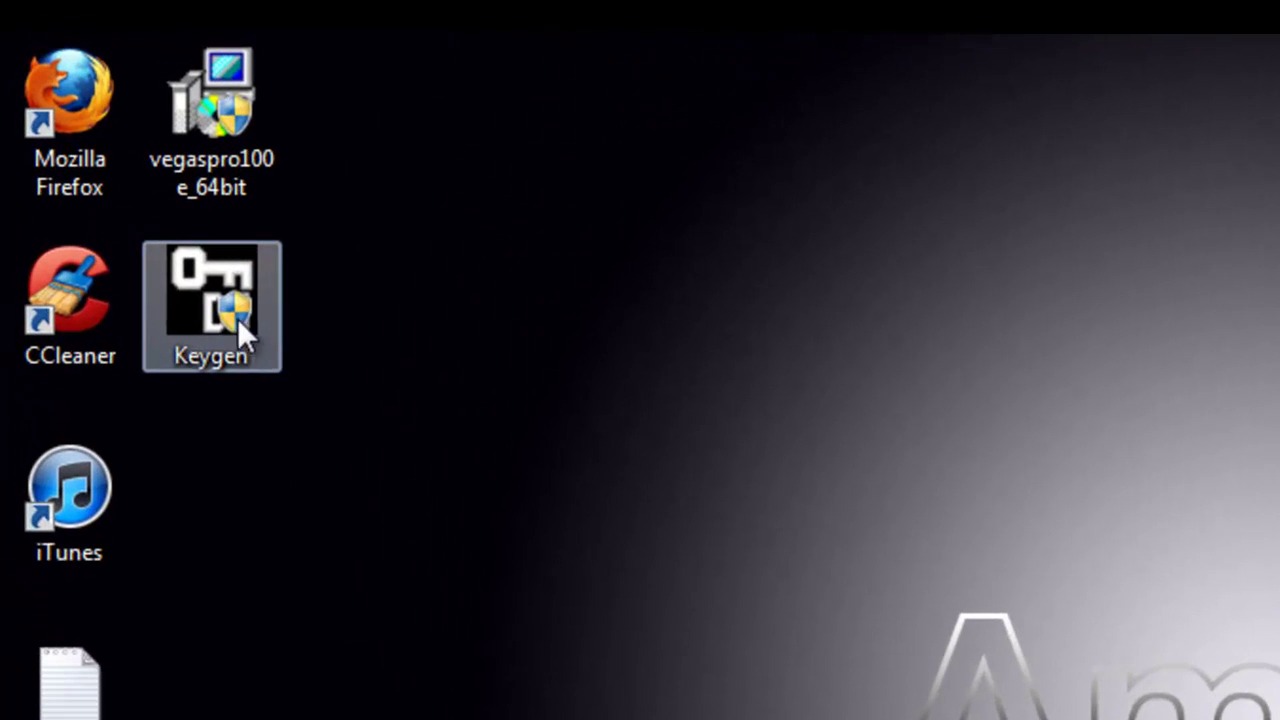
Step: Run Keygen.exe as administrator, choose Vegas Pro 10.0 (32 and 64 bit) Series, and generate codes
right_click(236, 298)
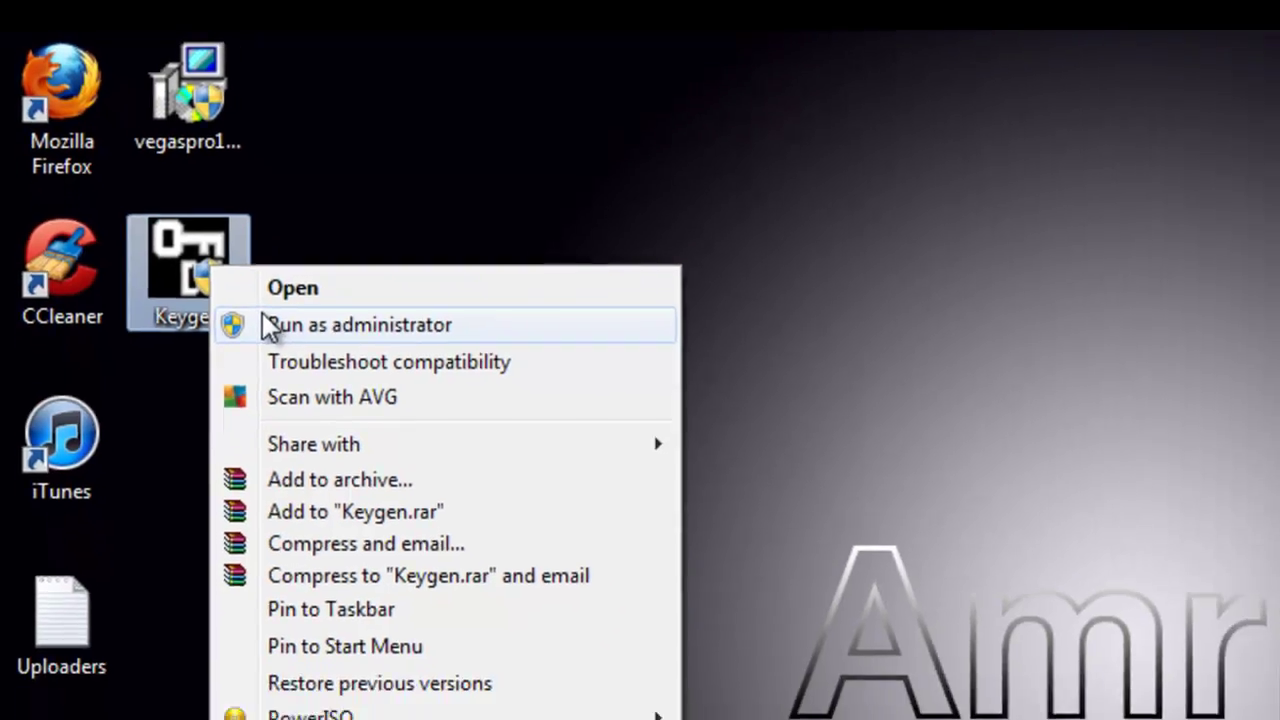
click(300, 365)
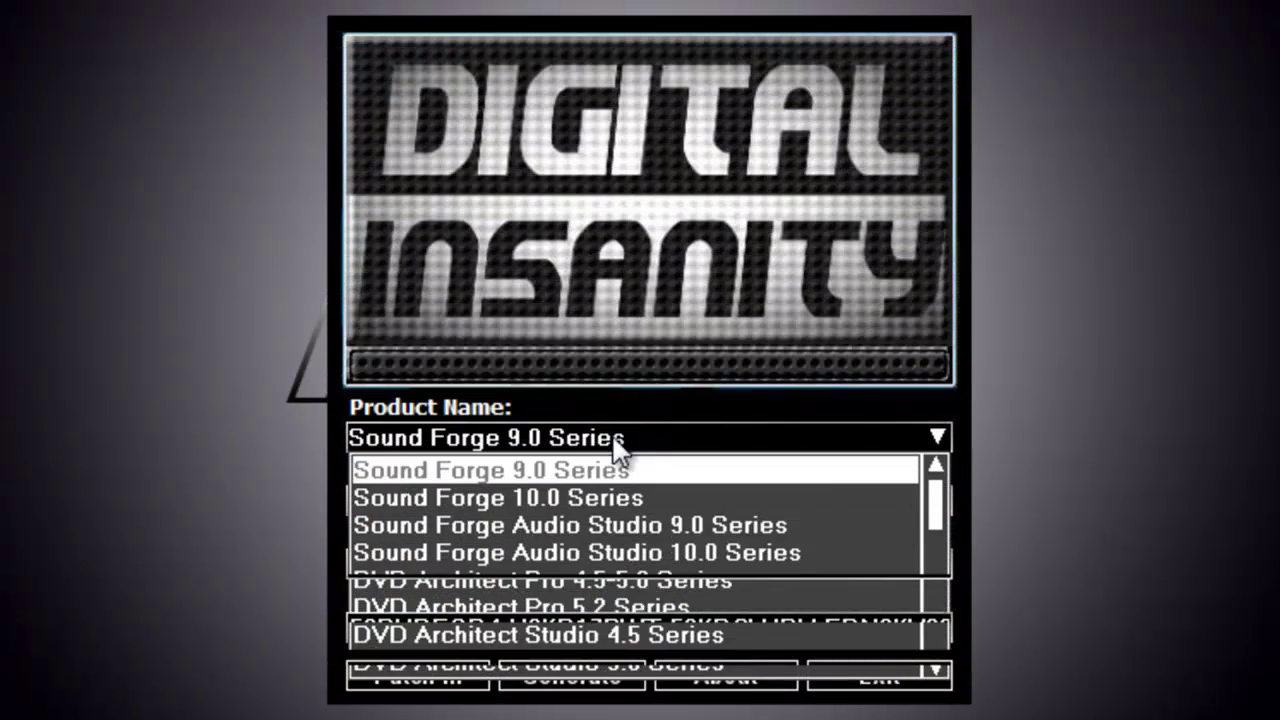
scroll(596, 590, down, 3)
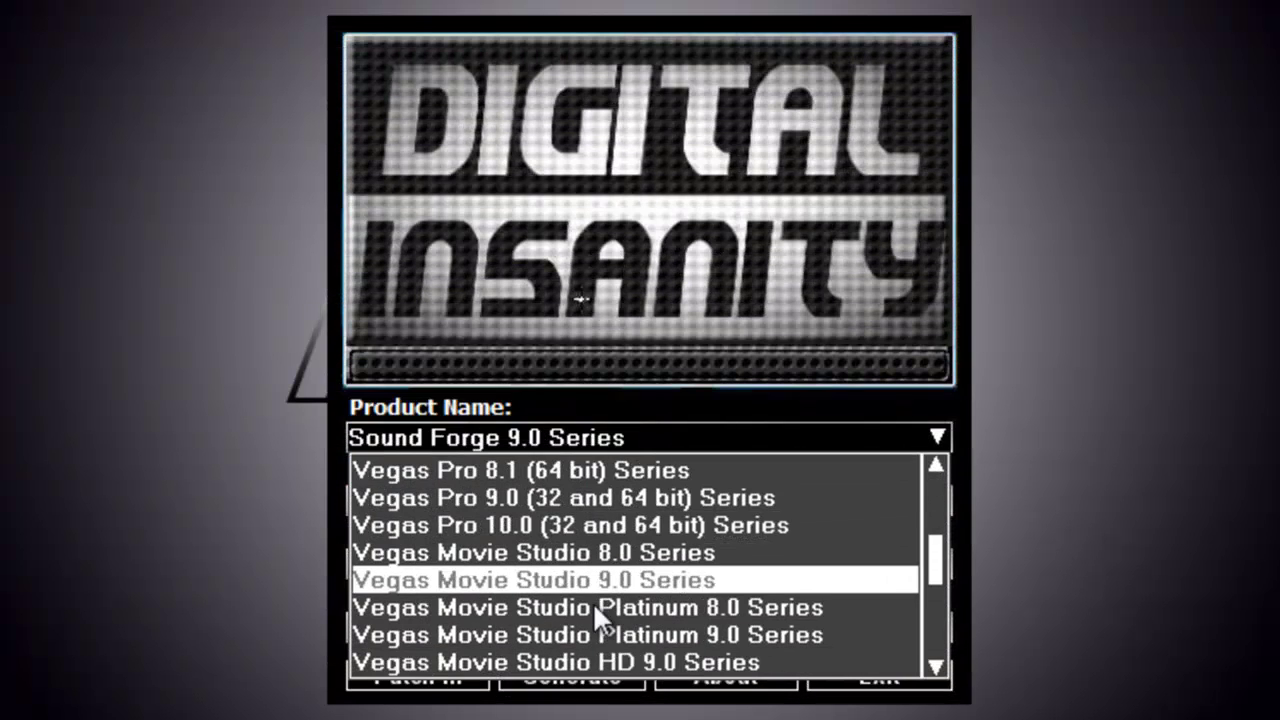
click(605, 525)
click(540, 677)
click(540, 674)
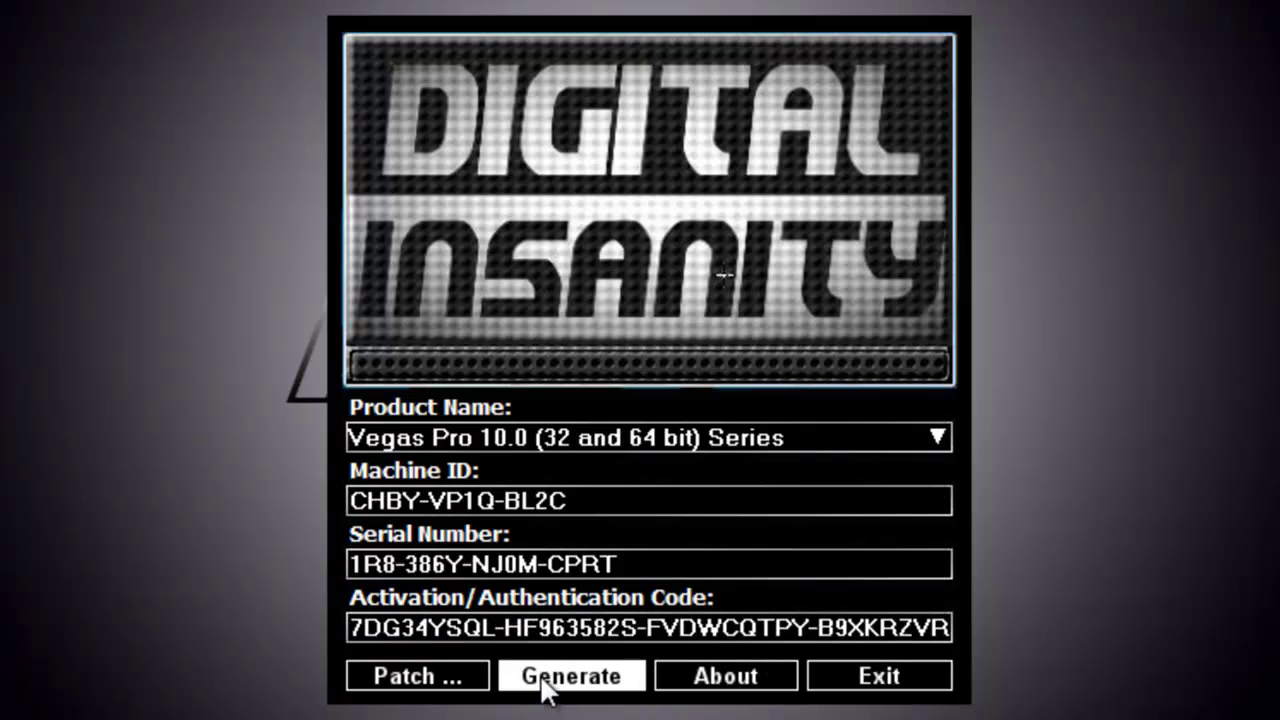
click(540, 674)
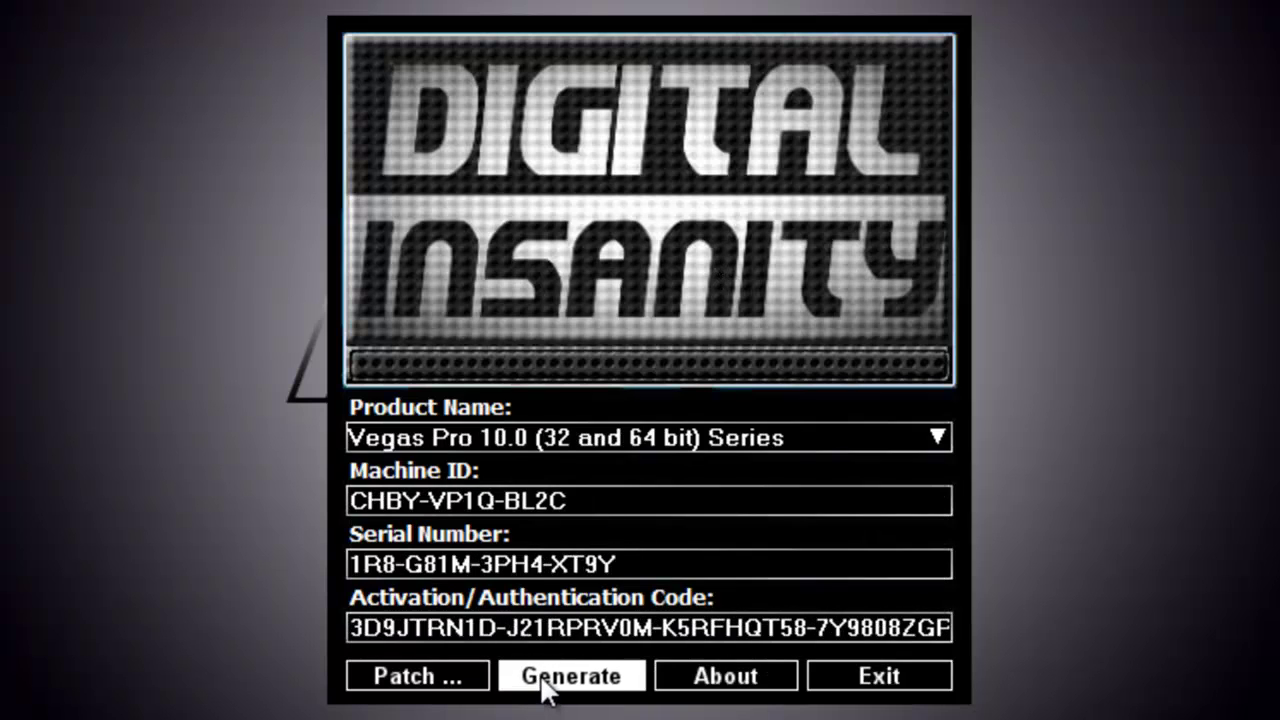
Step: Patch the Vegas Pro 10.0 folder under C:\Program Files\Sony
click(472, 679)
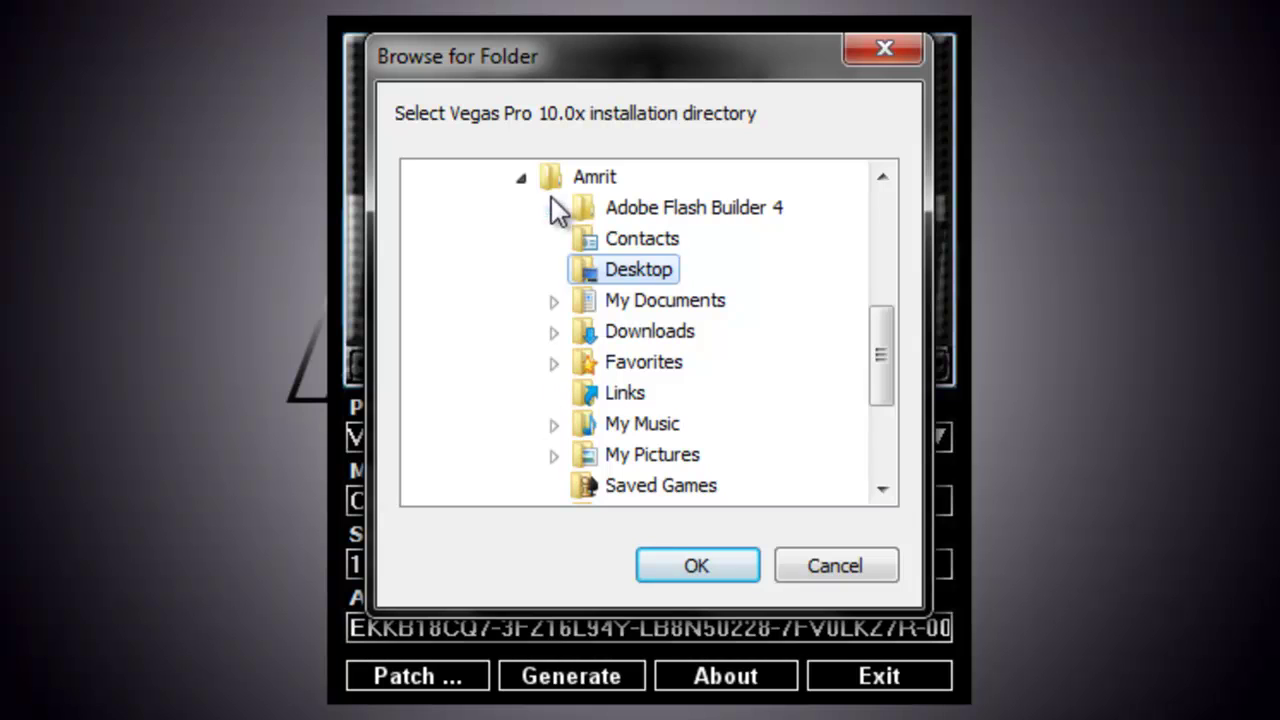
click(521, 178)
click(478, 297)
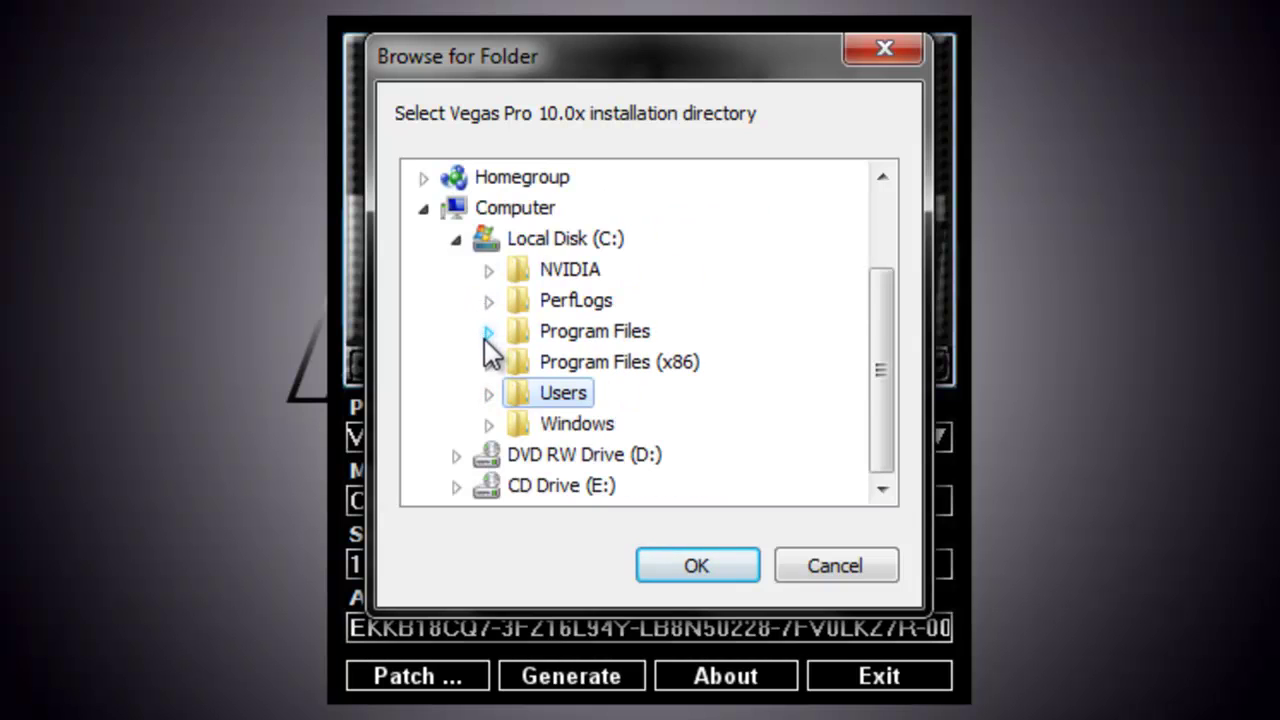
click(539, 245)
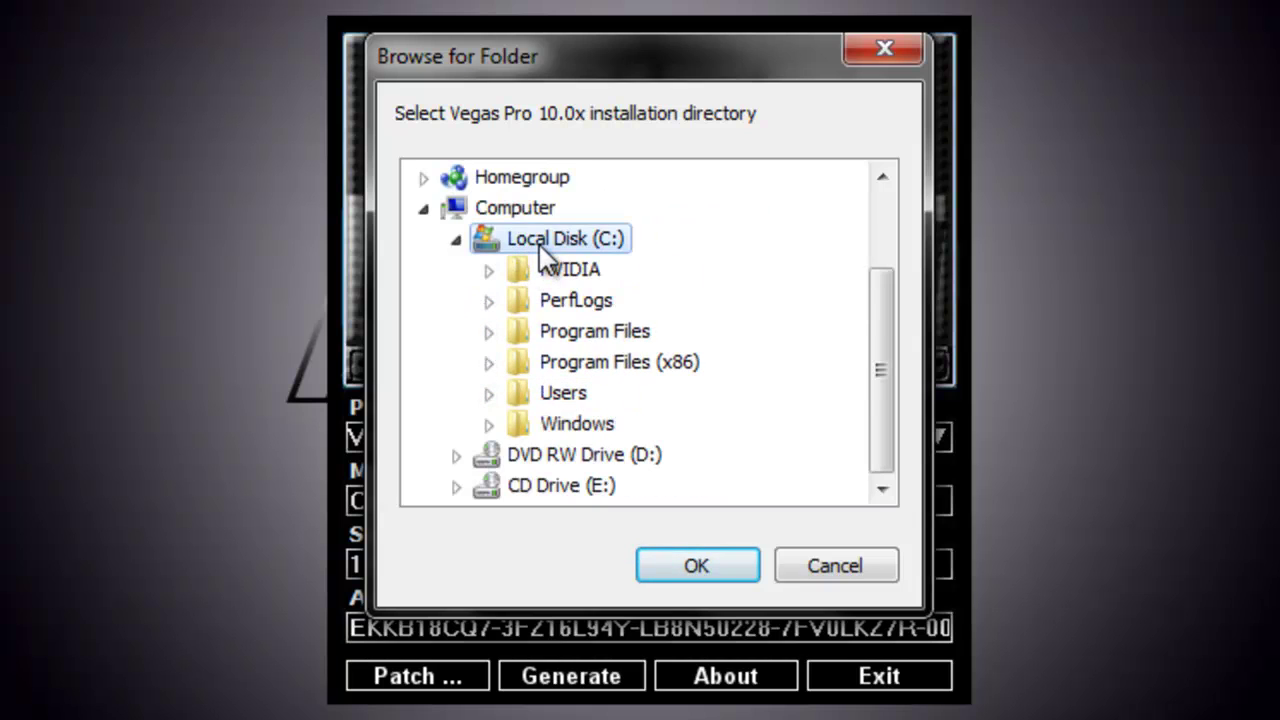
click(601, 365)
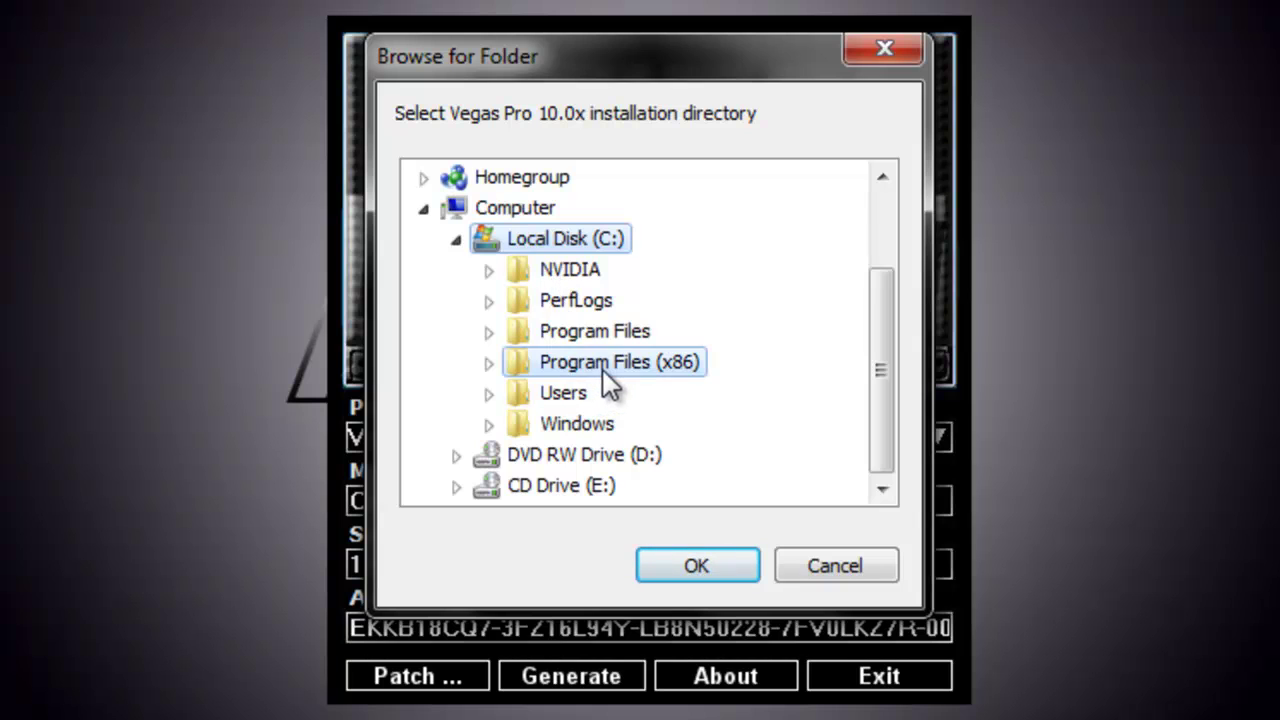
click(606, 334)
click(487, 333)
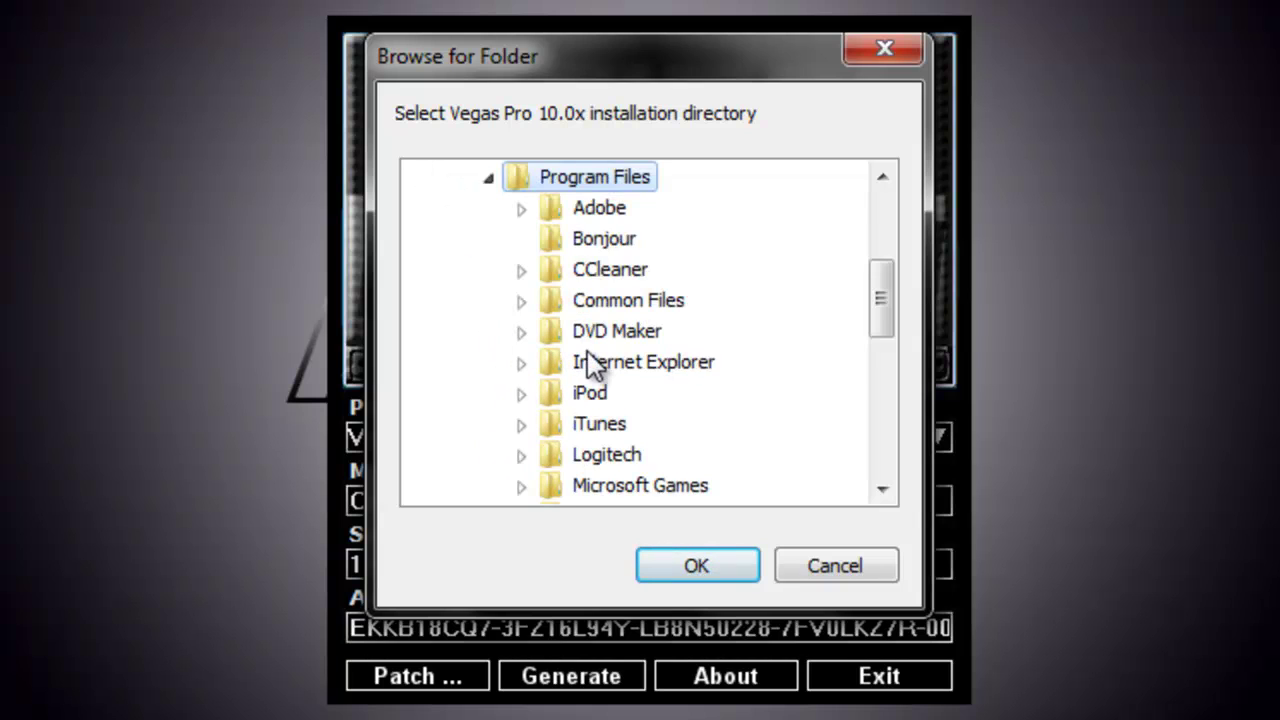
scroll(597, 323, down, 1)
scroll(571, 391, down, 1)
scroll(600, 410, down, 1)
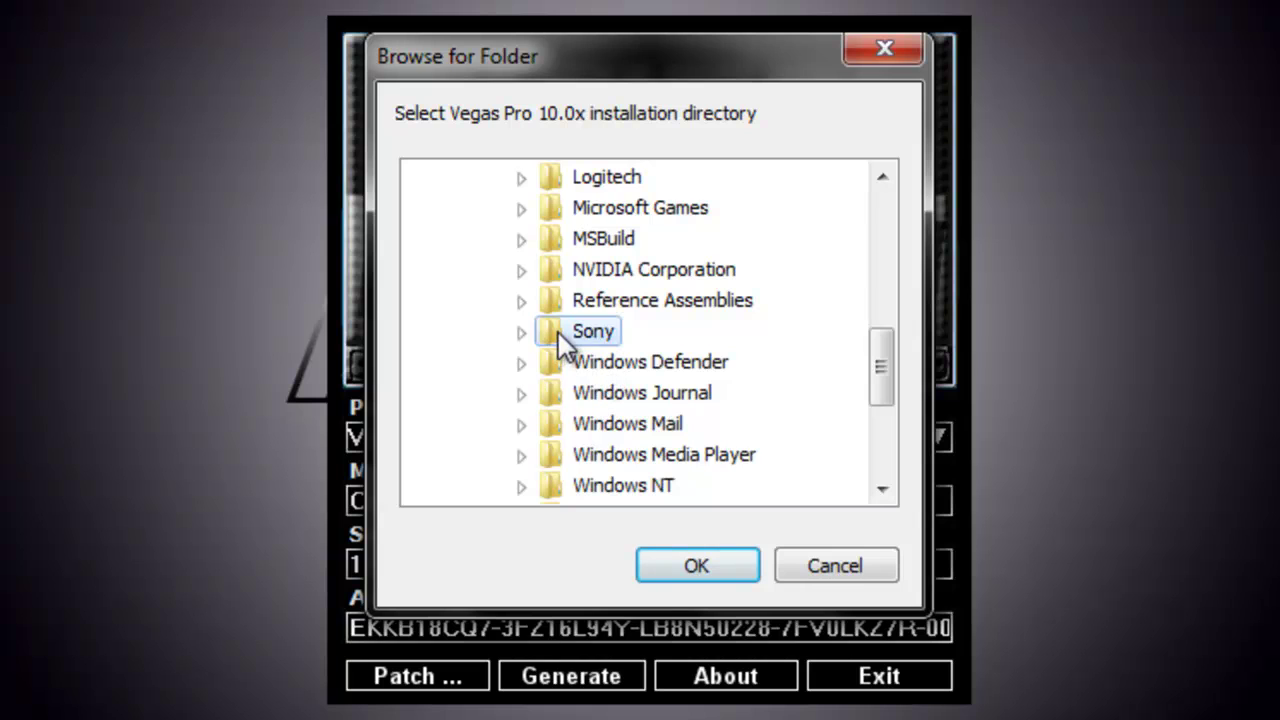
click(520, 331)
click(586, 361)
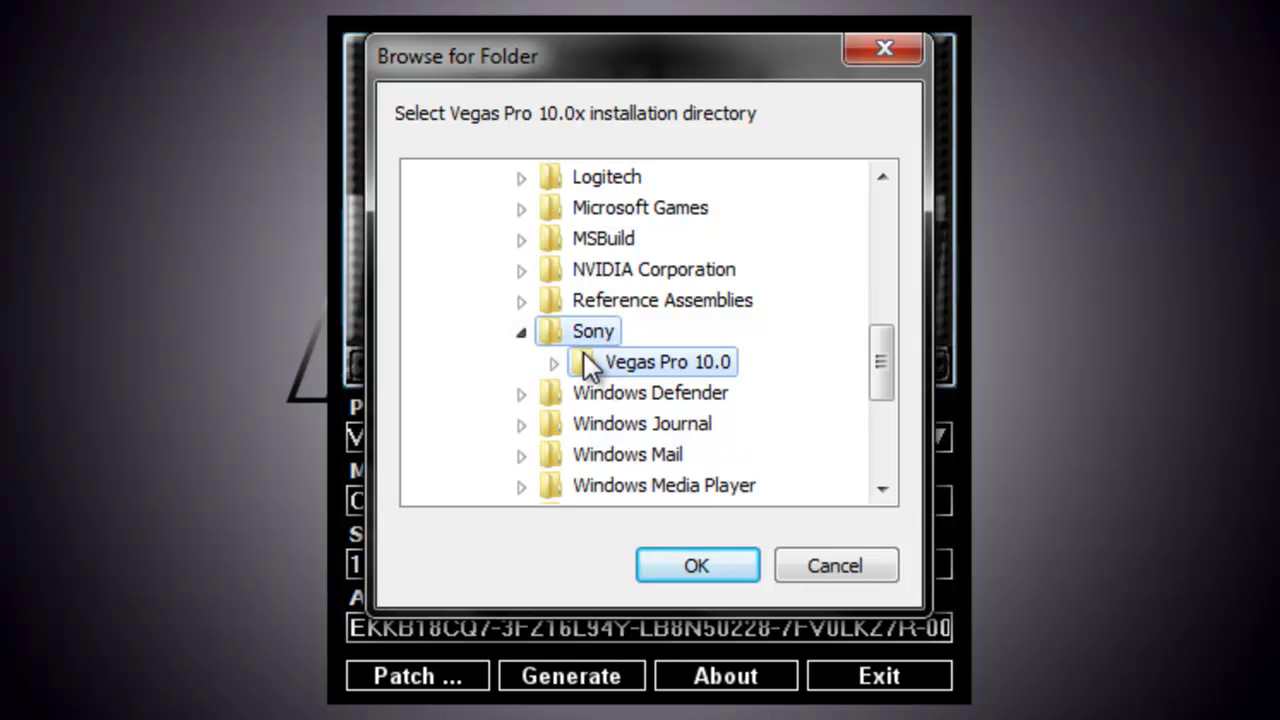
click(692, 565)
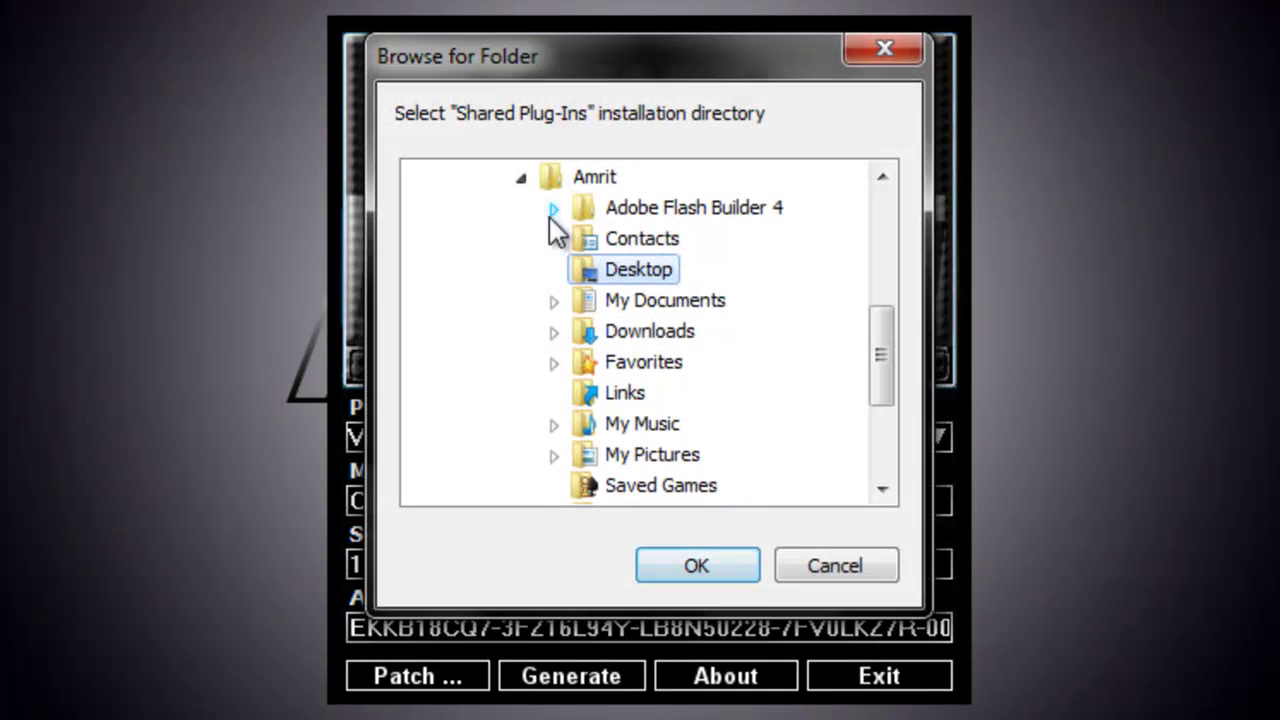
Step: Patch the Sony Shared Plug-Ins folder under Program Files (x86)
click(521, 177)
click(492, 301)
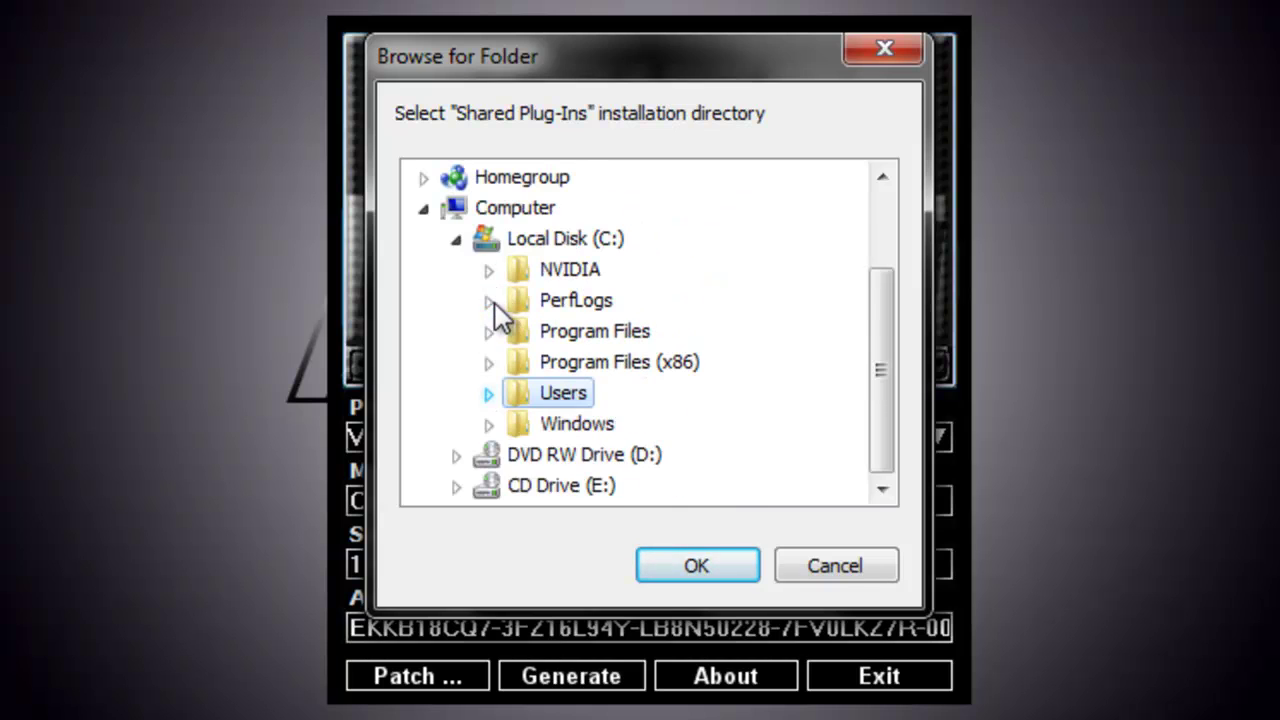
click(560, 366)
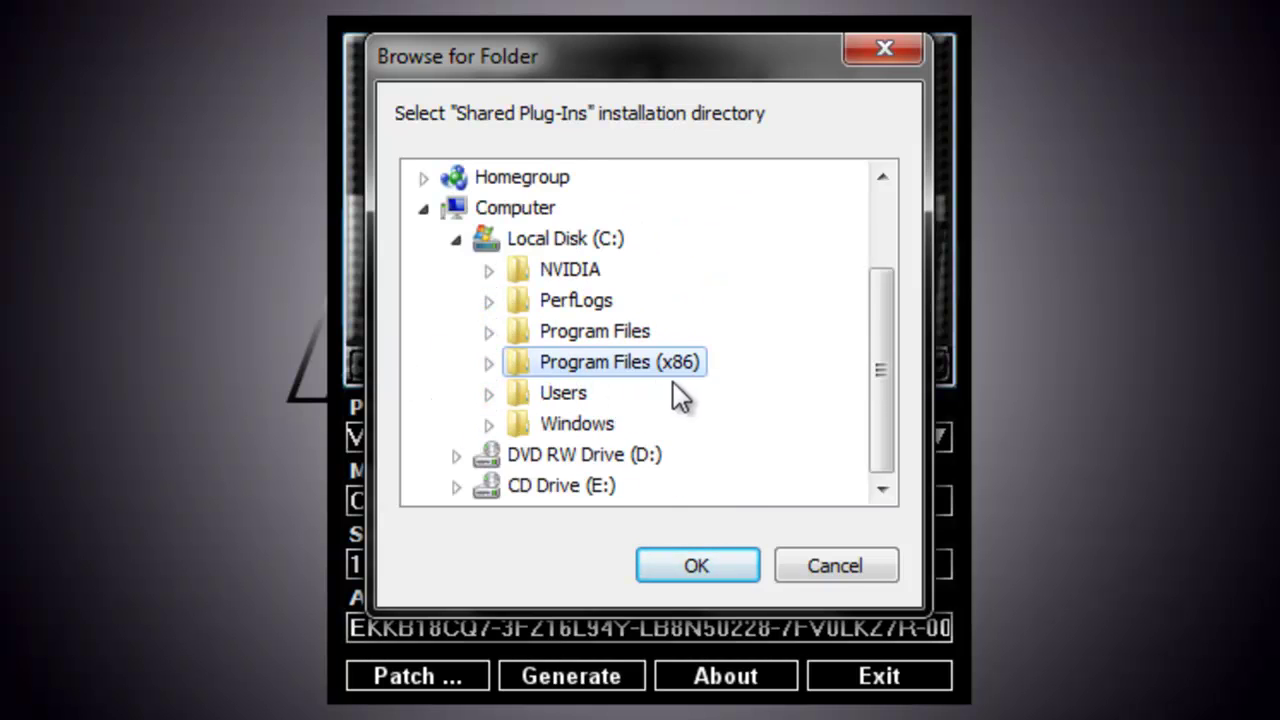
click(496, 364)
drag(865, 306, 871, 355)
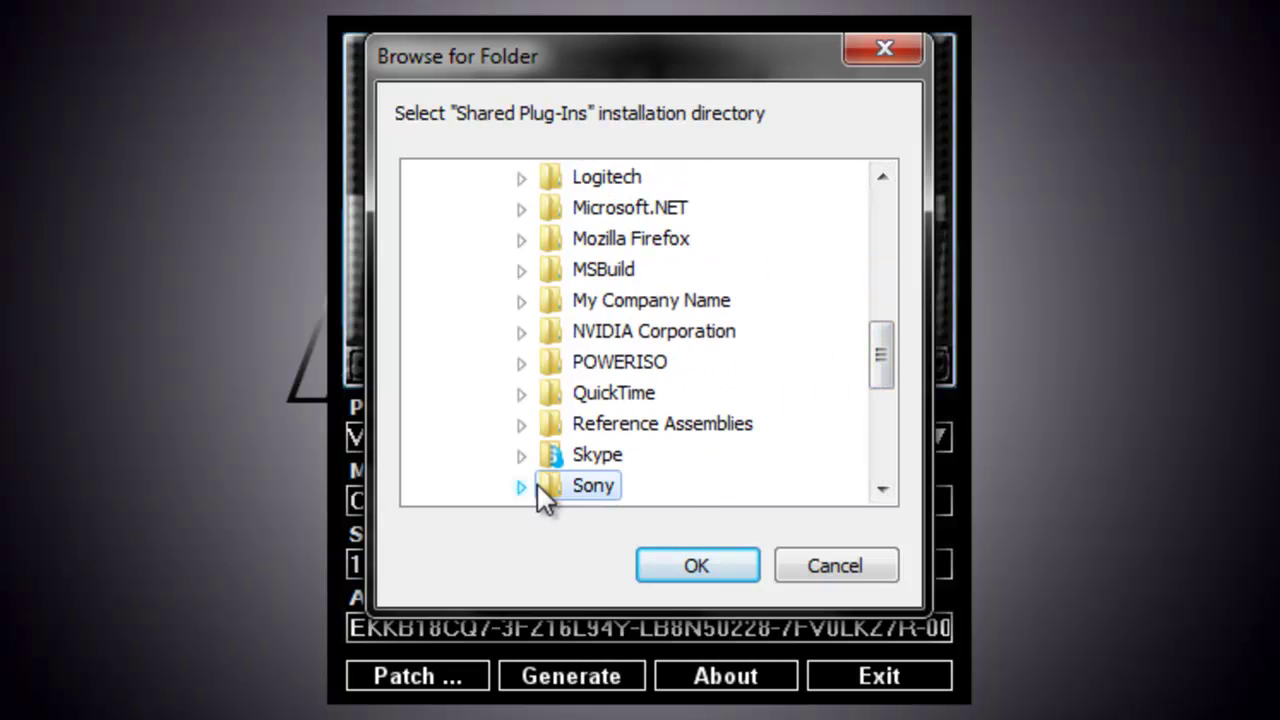
click(524, 487)
click(623, 487)
click(671, 563)
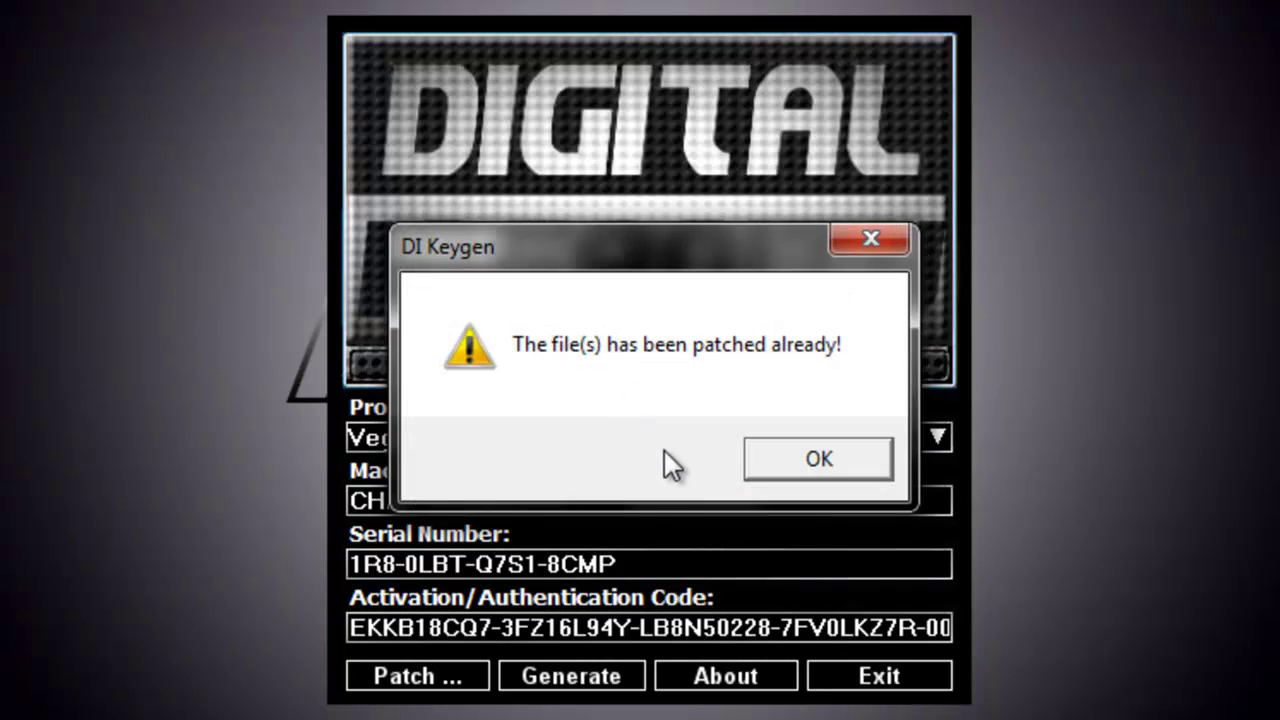
Step: Dismiss the already-patched message and launch Vegas Pro 10.0 from a Start search for 'vegas'
click(762, 468)
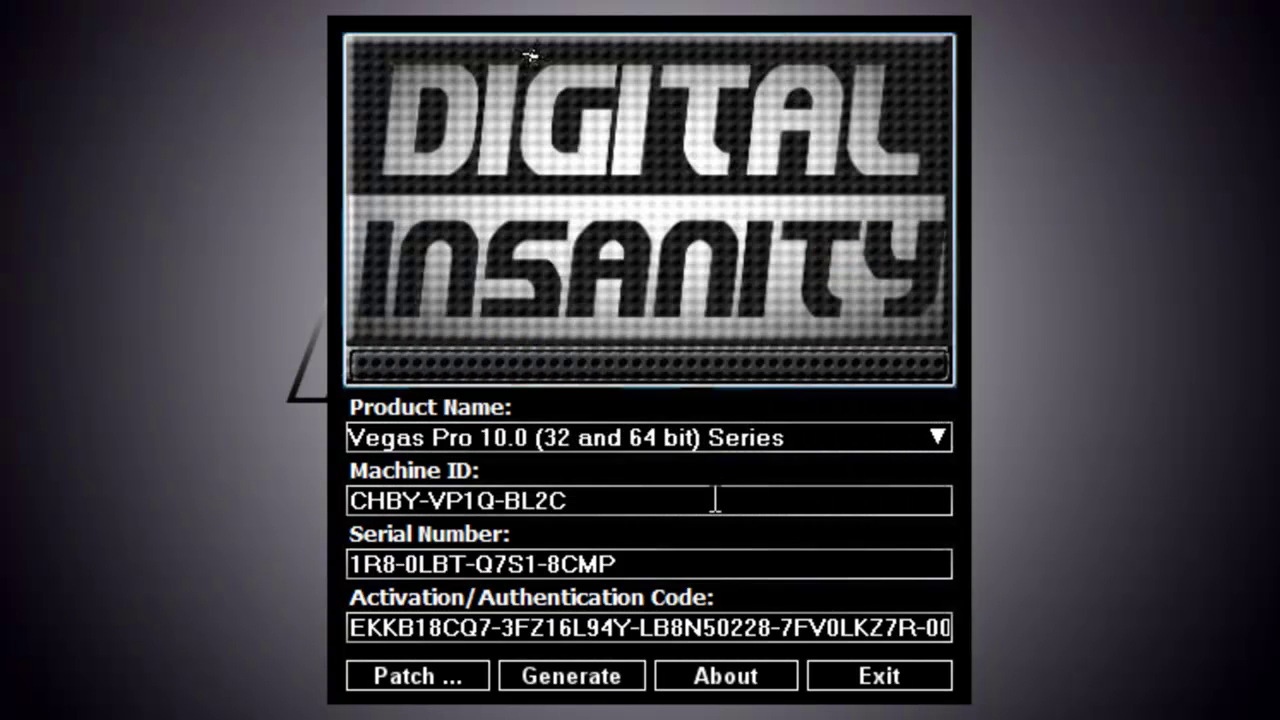
key(super)
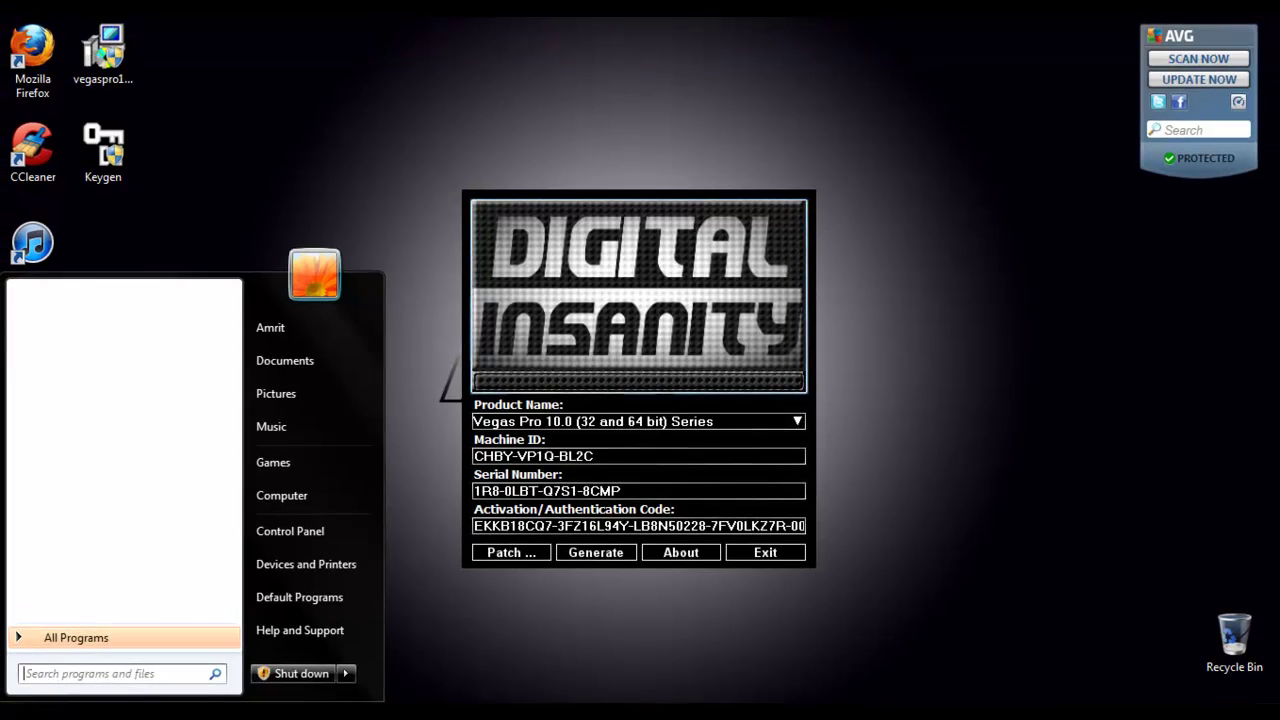
text(vegas)
key(Return)
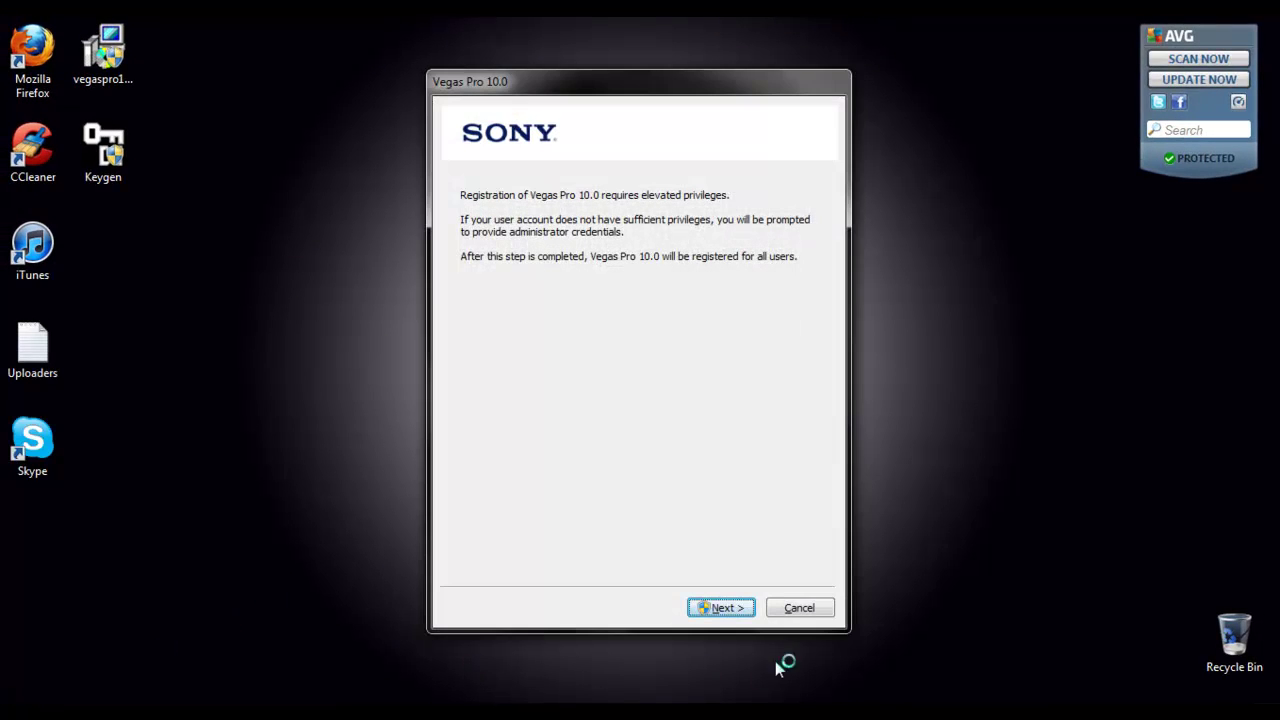
click(745, 609)
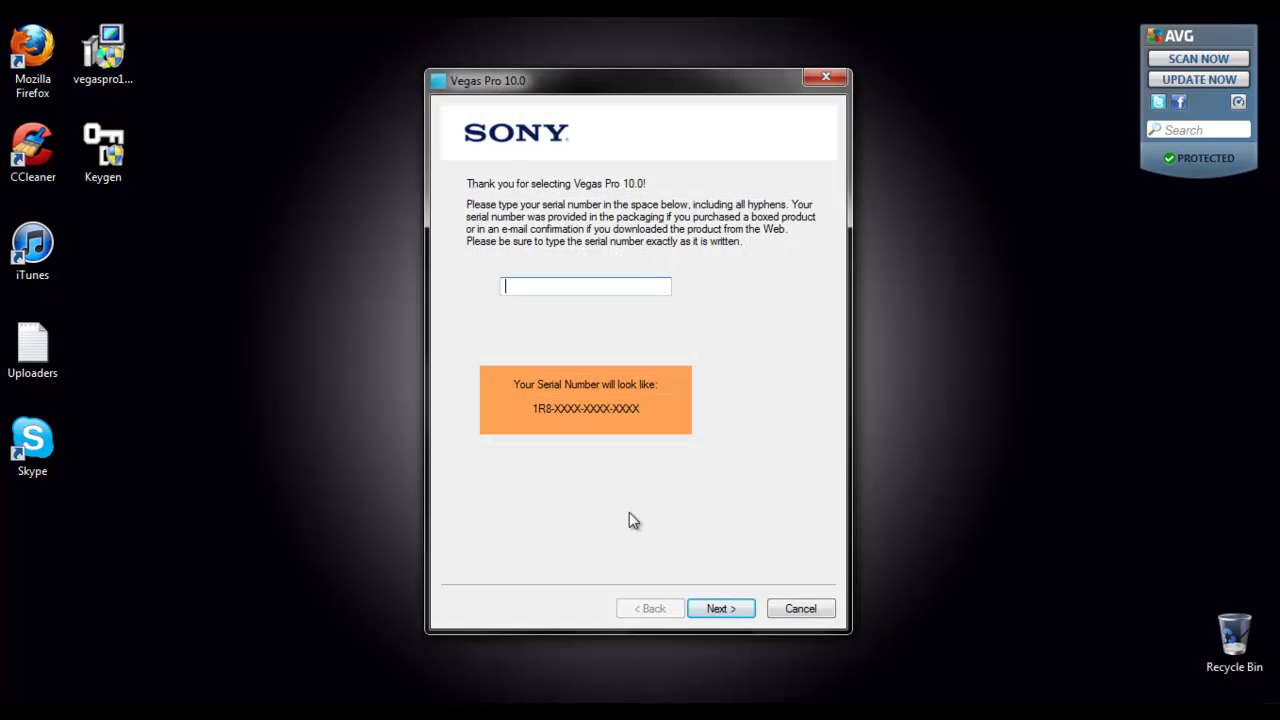
Step: Copy the keygen's serial number into Vegas's serial field and continue
key(alt+Tab)
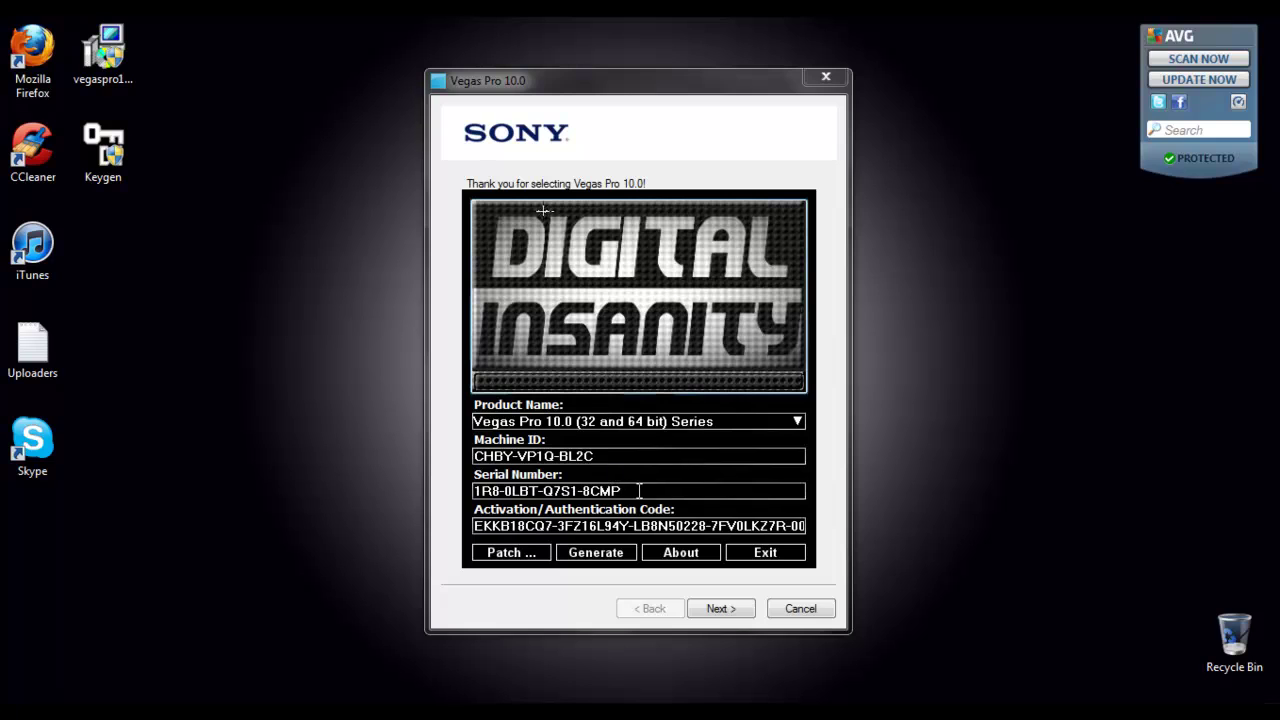
drag(639, 491, 467, 494)
right_click(478, 492)
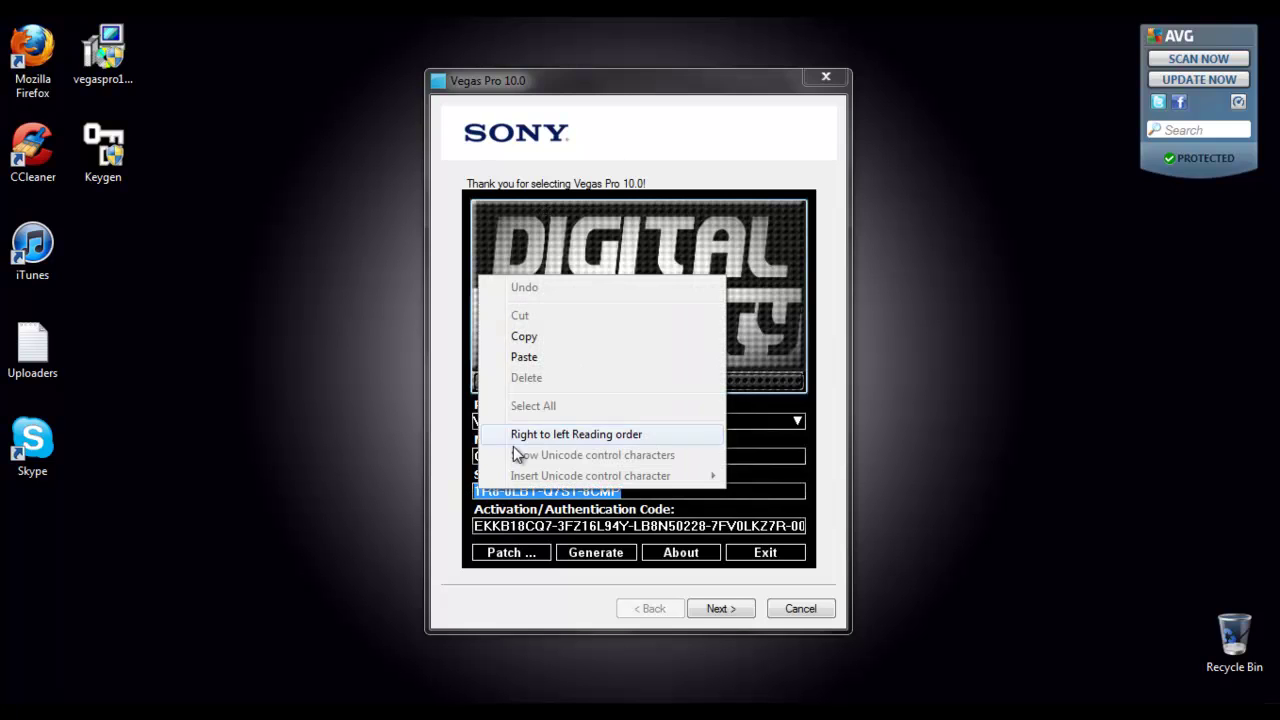
click(516, 335)
click(452, 342)
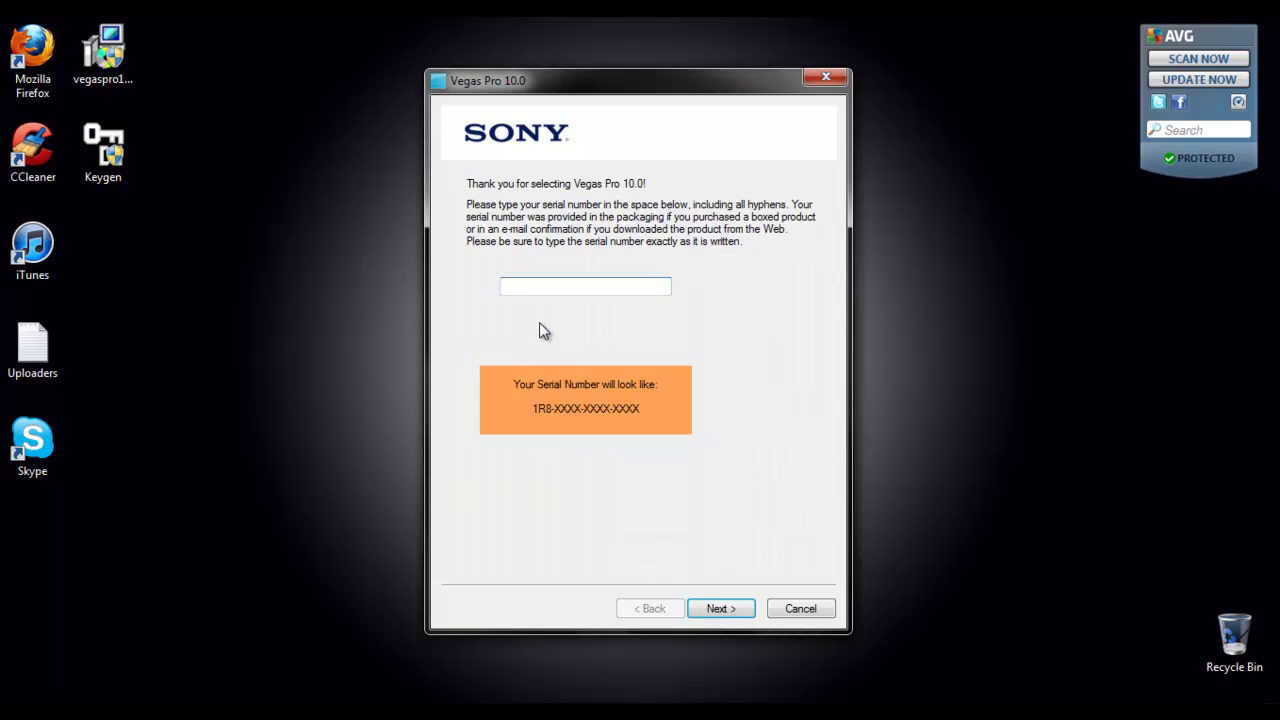
key(ctrl+v)
key(Return)
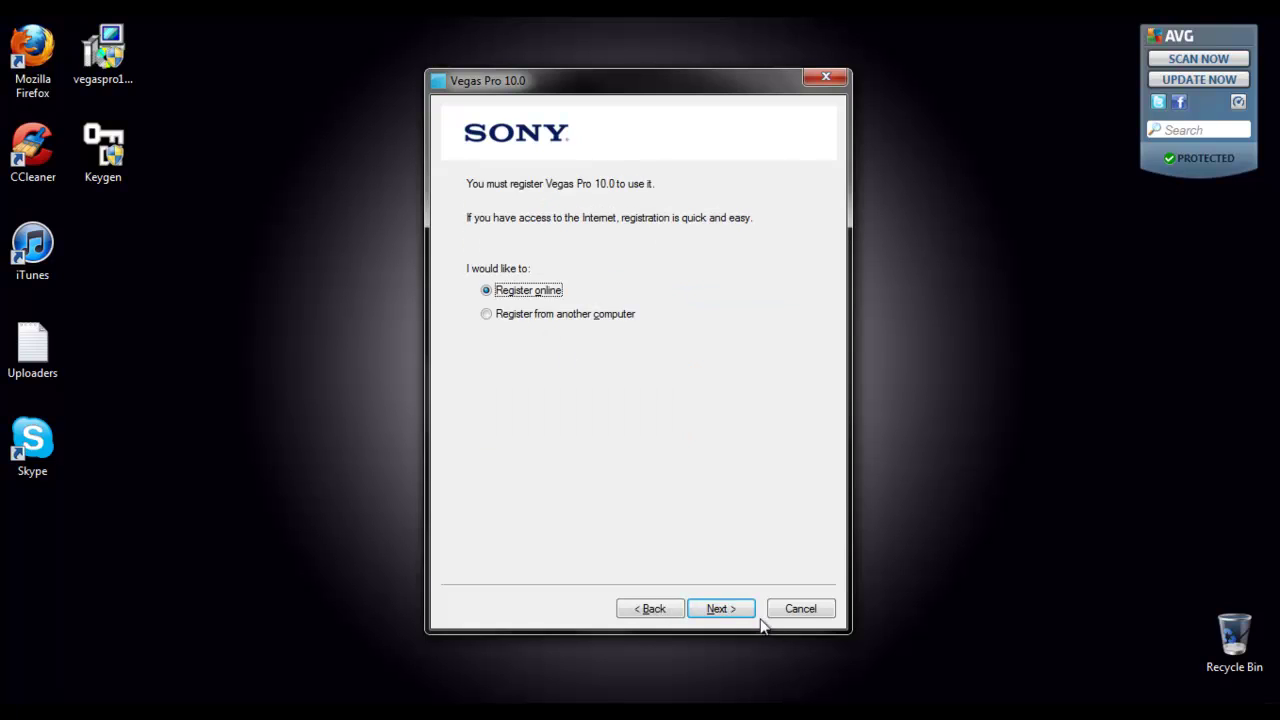
Step: Continue with Register online, tick the privacy acknowledgement, and submit the form
click(722, 608)
click(722, 609)
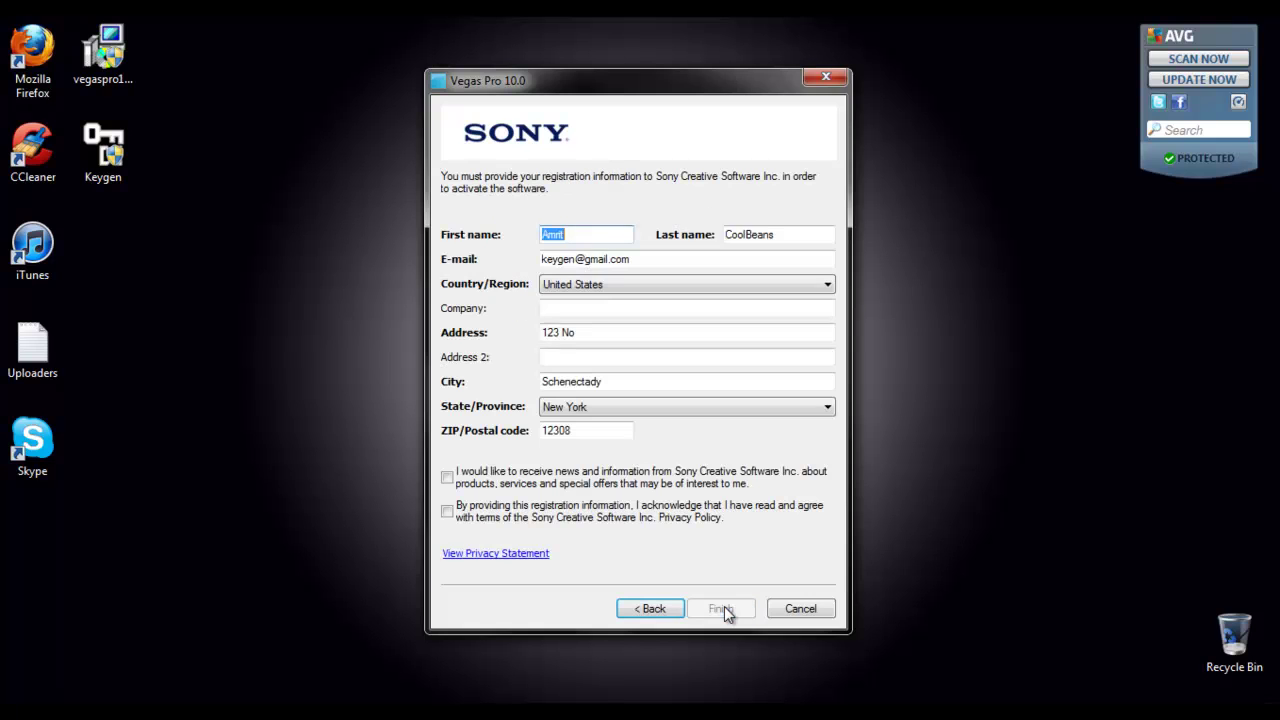
click(447, 511)
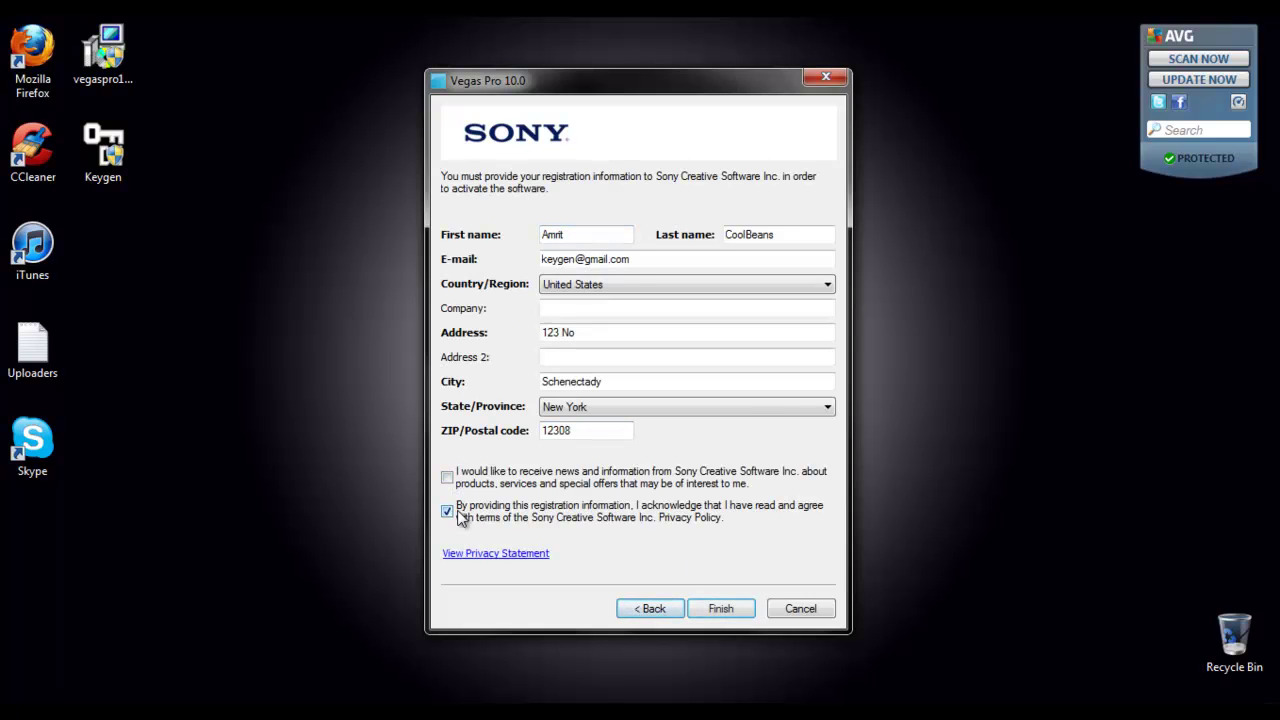
click(731, 613)
click(587, 490)
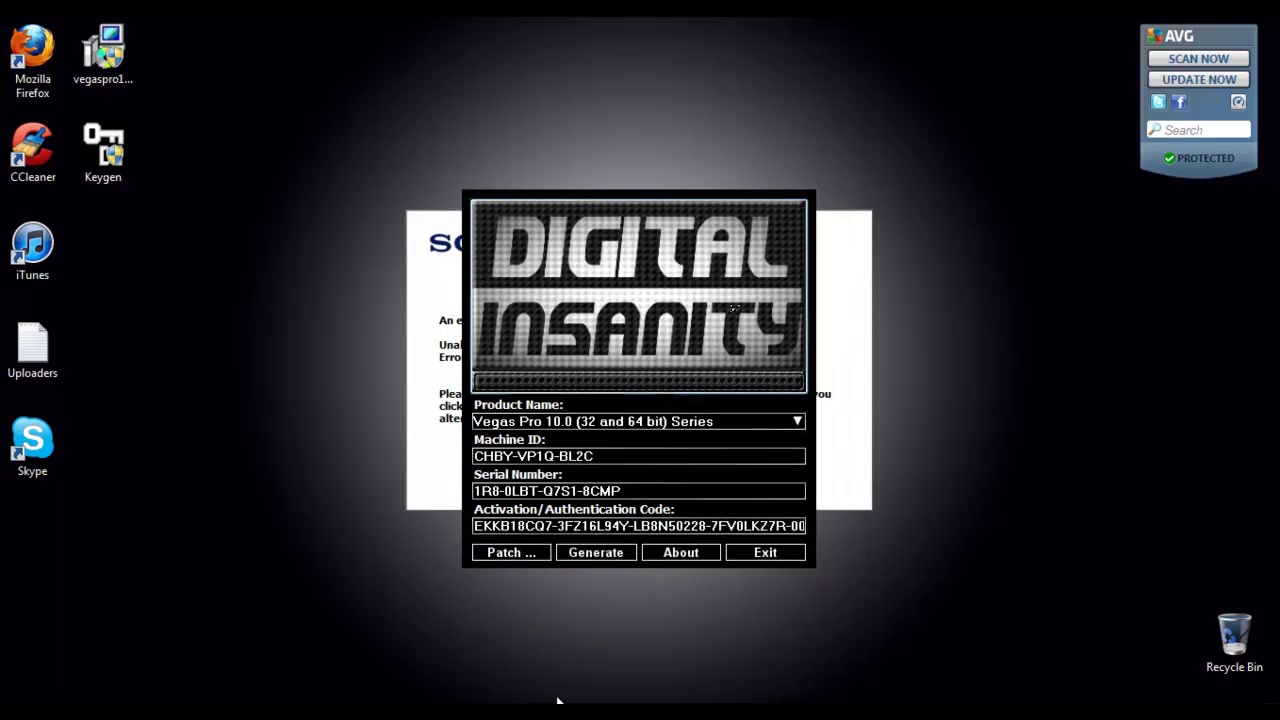
Step: Cancel the registration error, paste the keygen's authentication code, and finish registration
click(858, 312)
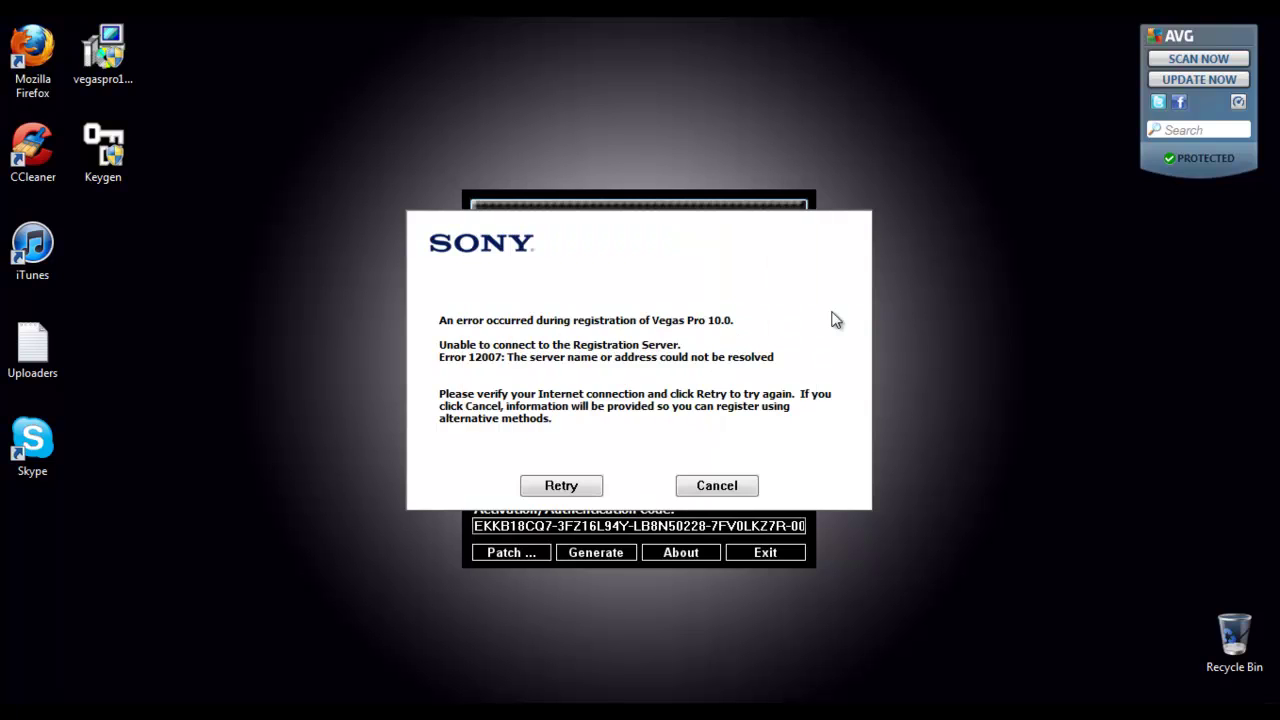
click(698, 490)
click(534, 692)
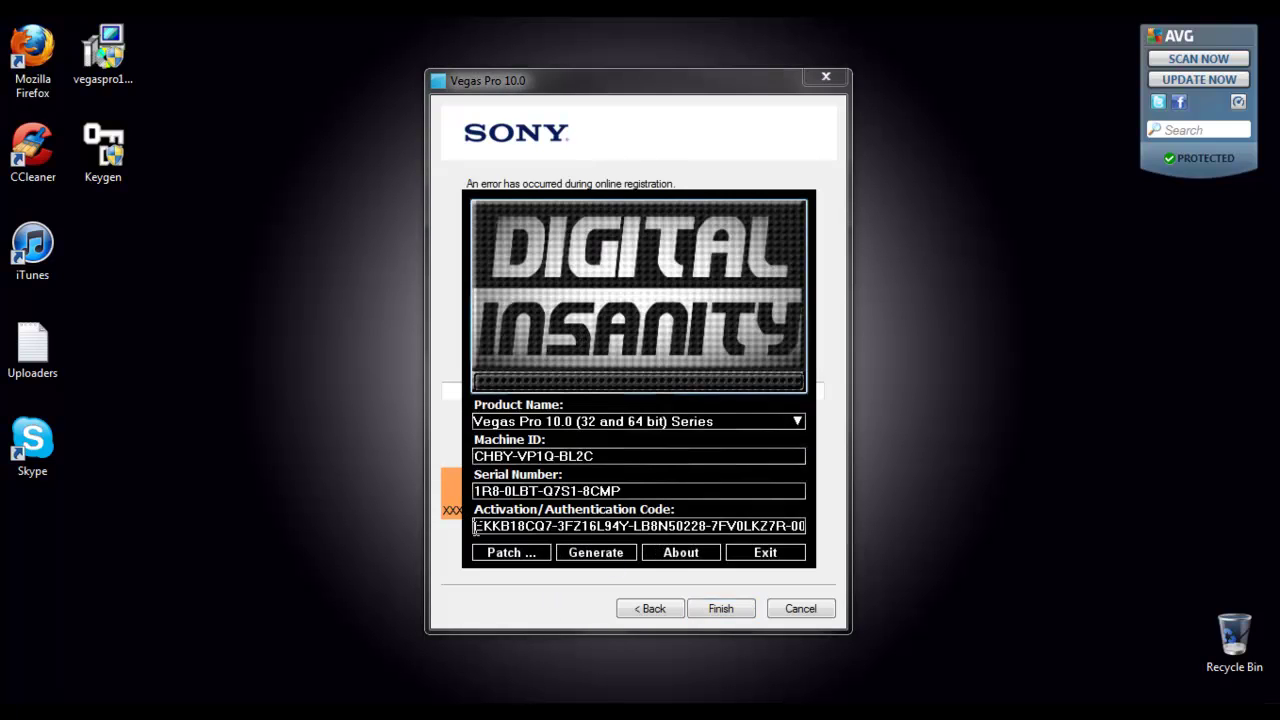
drag(476, 528, 891, 514)
right_click(762, 524)
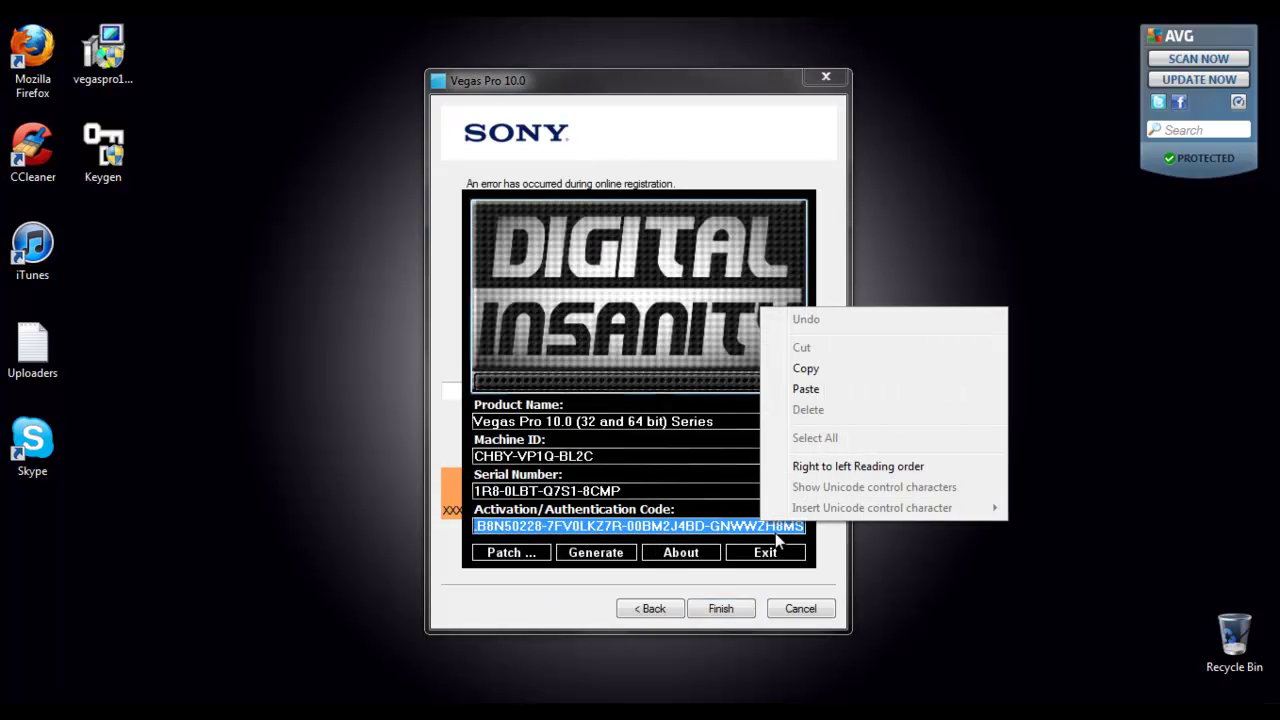
click(806, 368)
click(446, 389)
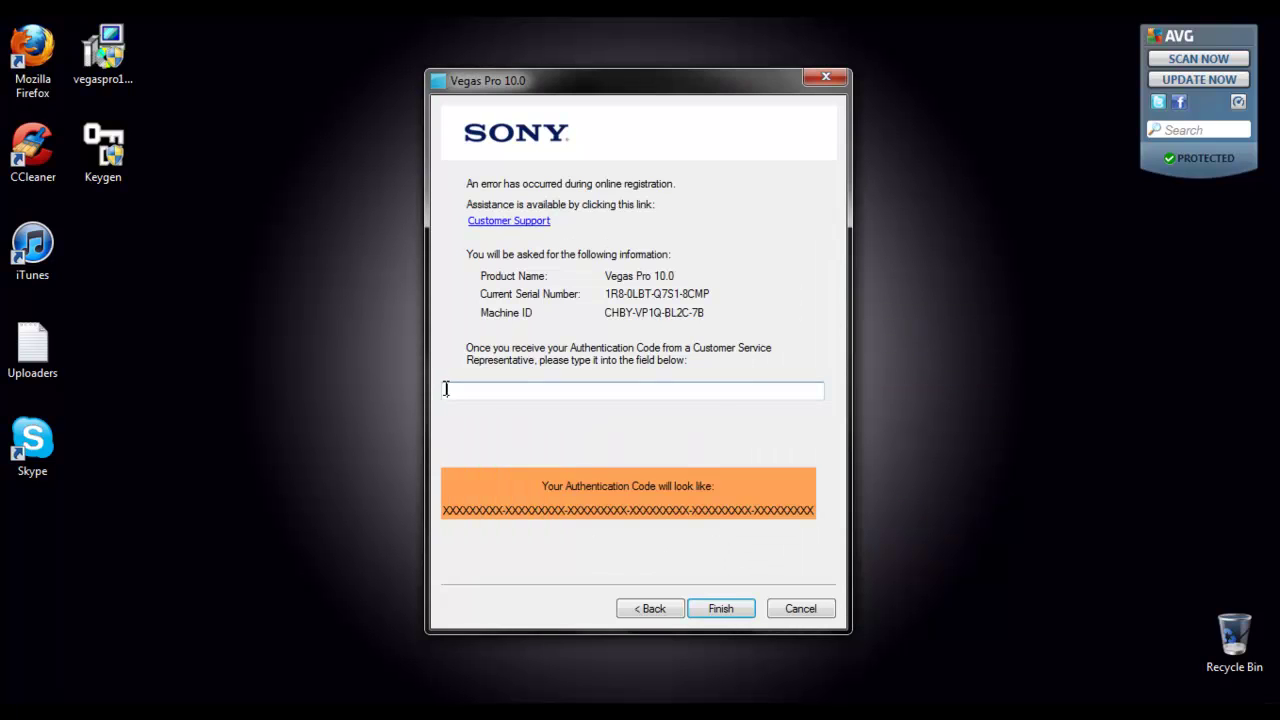
right_click(446, 389)
click(503, 469)
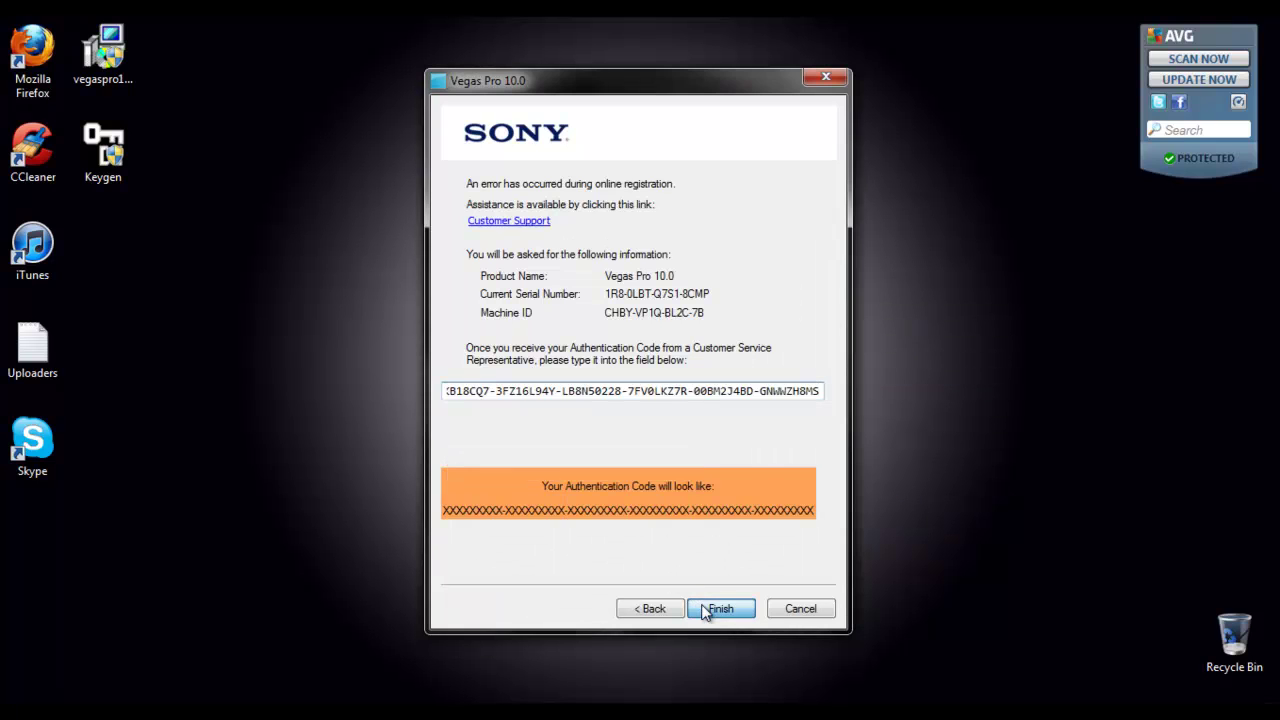
click(704, 612)
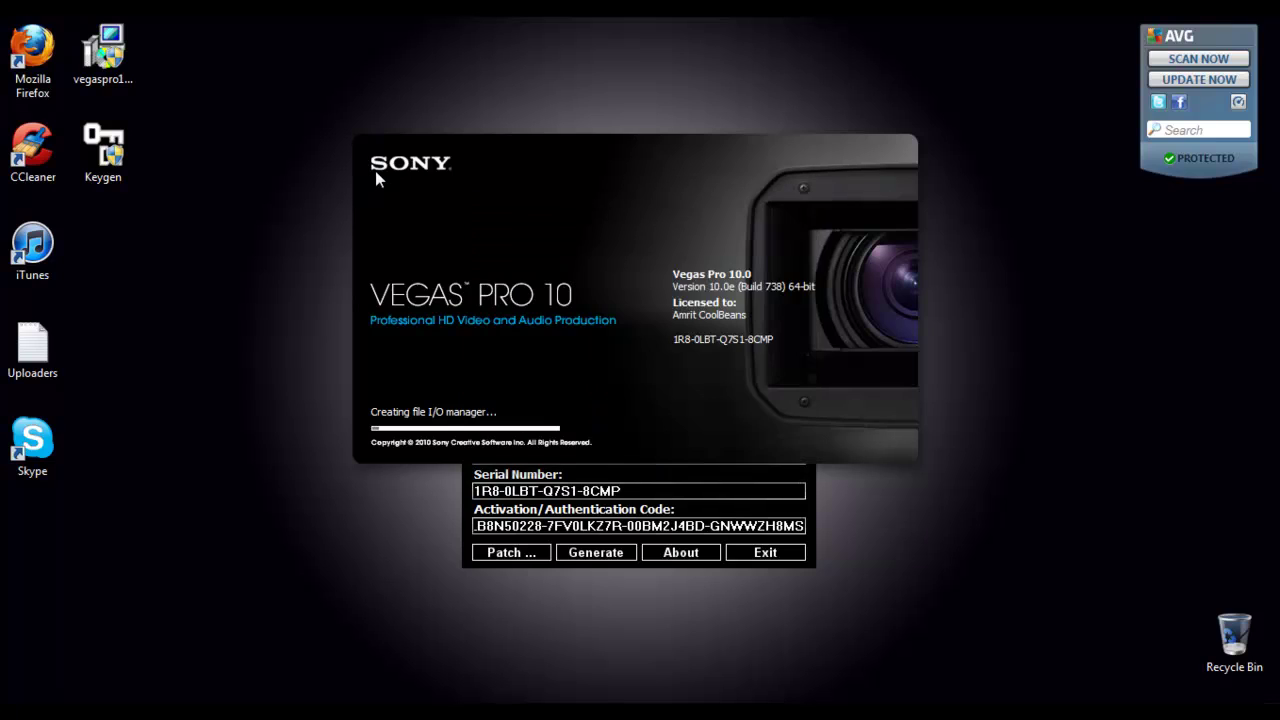
Step: Close the keygen from its taskbar button while Vegas Pro finishes loading
right_click(491, 712)
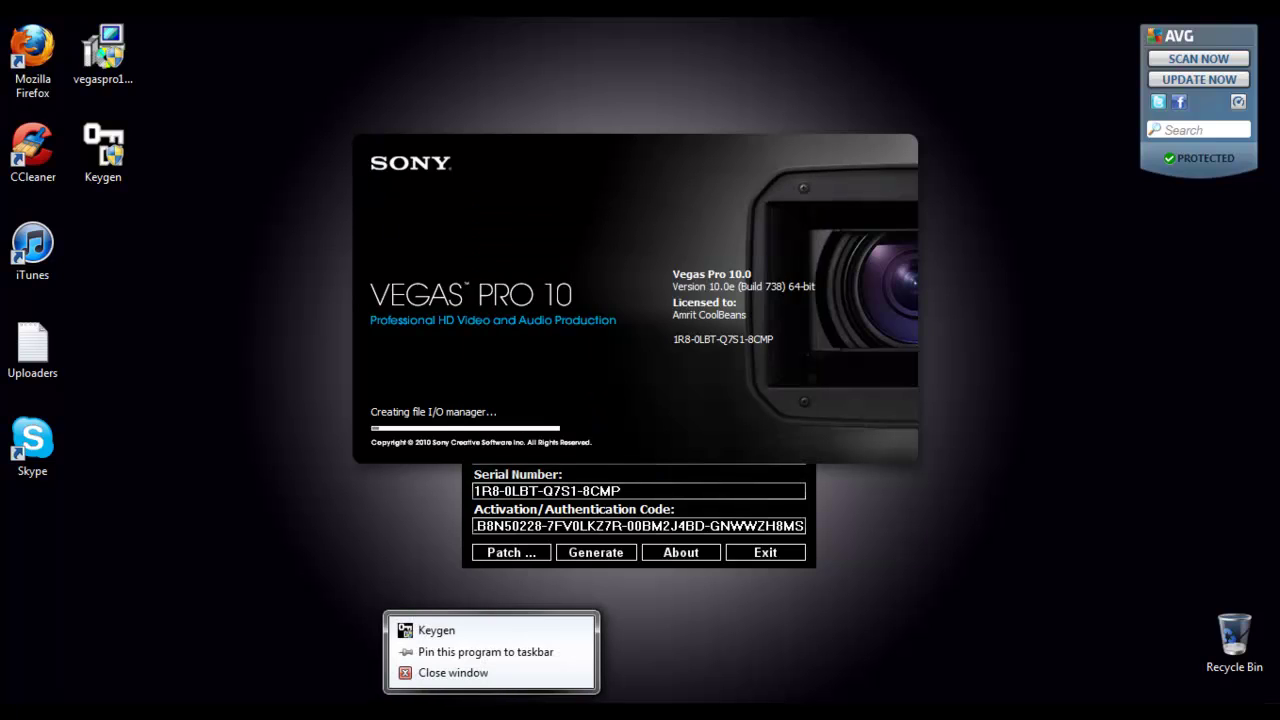
click(490, 673)
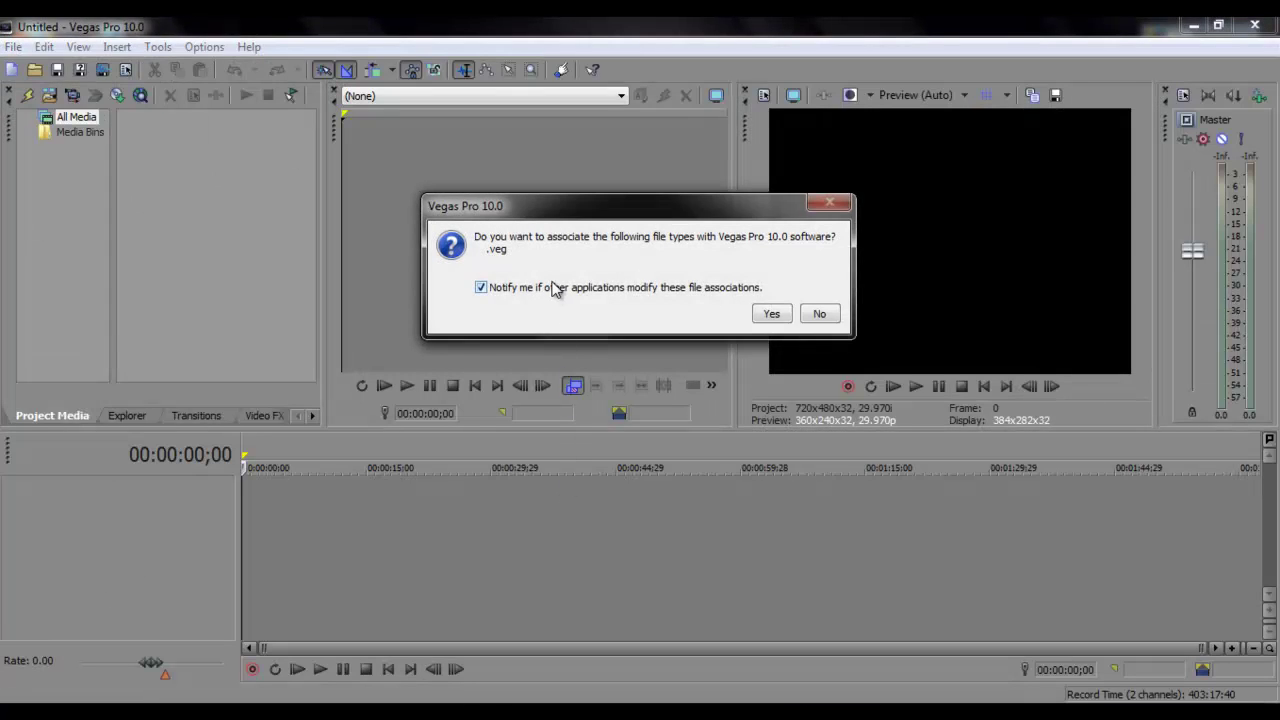
Step: Answer Yes to associating .veg files with Vegas Pro
click(772, 315)
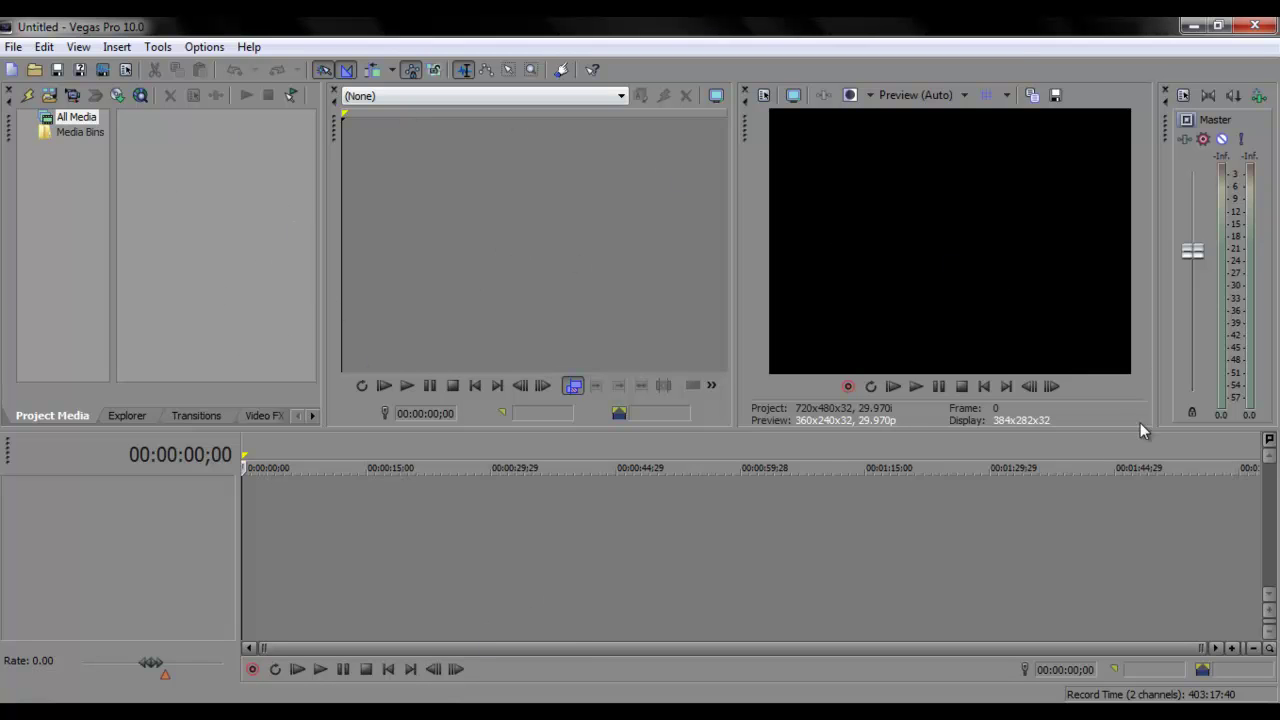